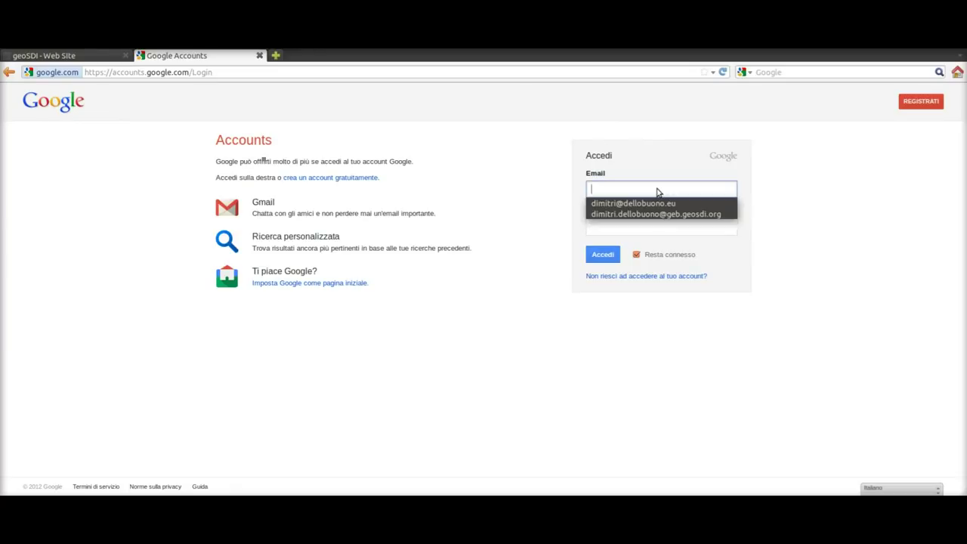
Sign in to Google with the saved work account
key(Down)
key(Down)
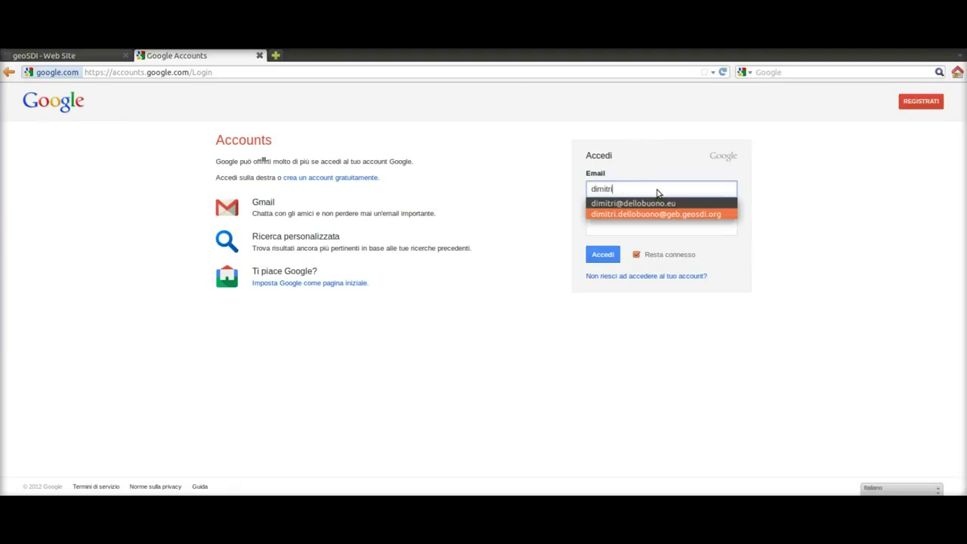
key(Return)
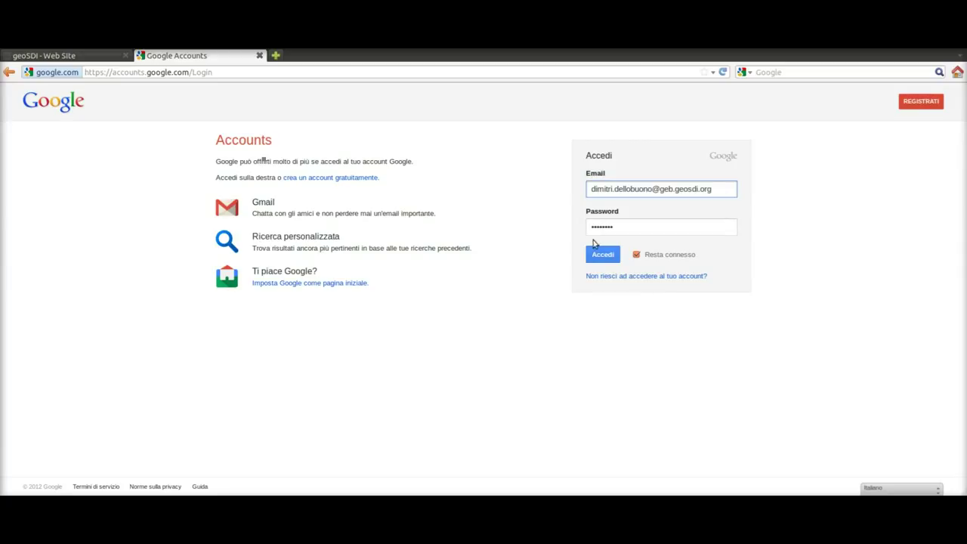
click(602, 255)
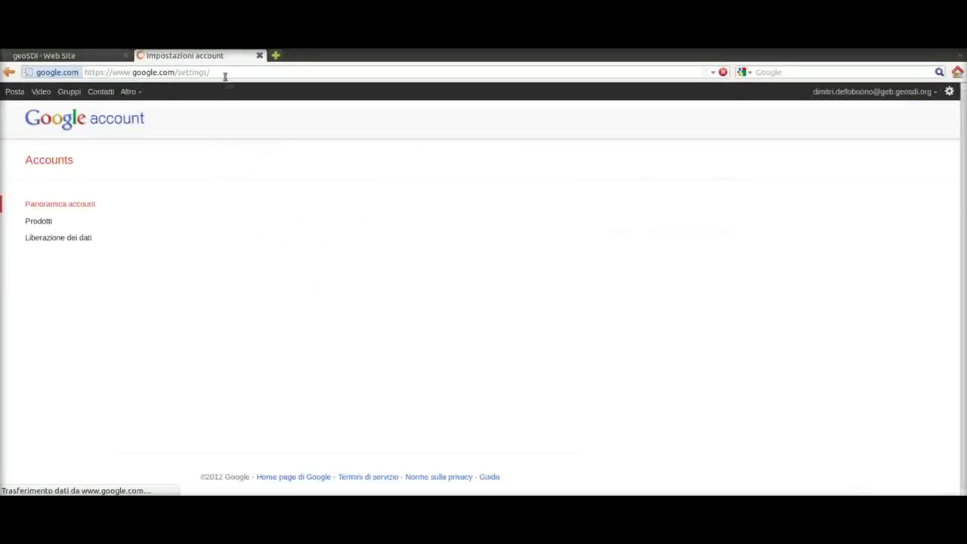
Go to the Earth Builder site using the address-bar suggestion
click(225, 72)
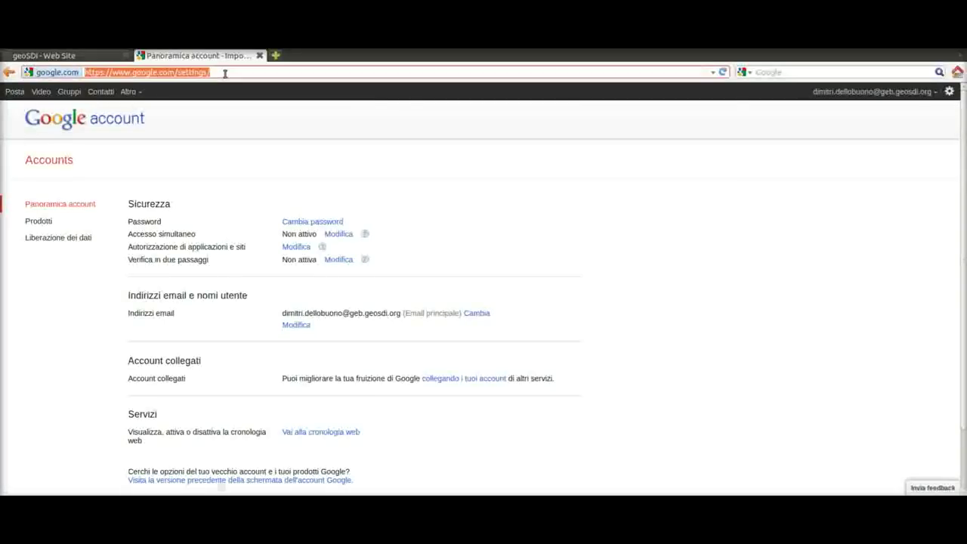
text(eart)
key(Down)
key(Return)
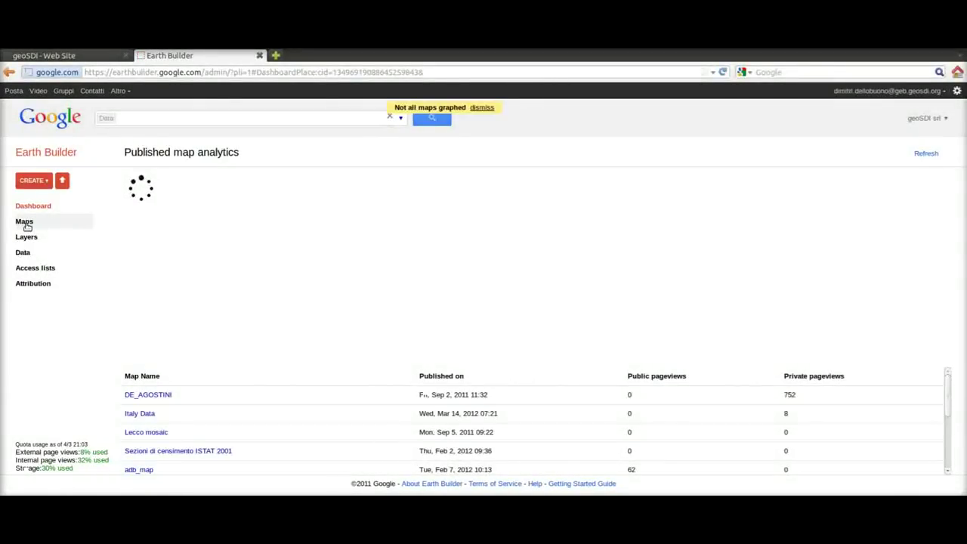
Open the DE_AGOSTINI map's details from the Maps list to review its four layers
click(24, 222)
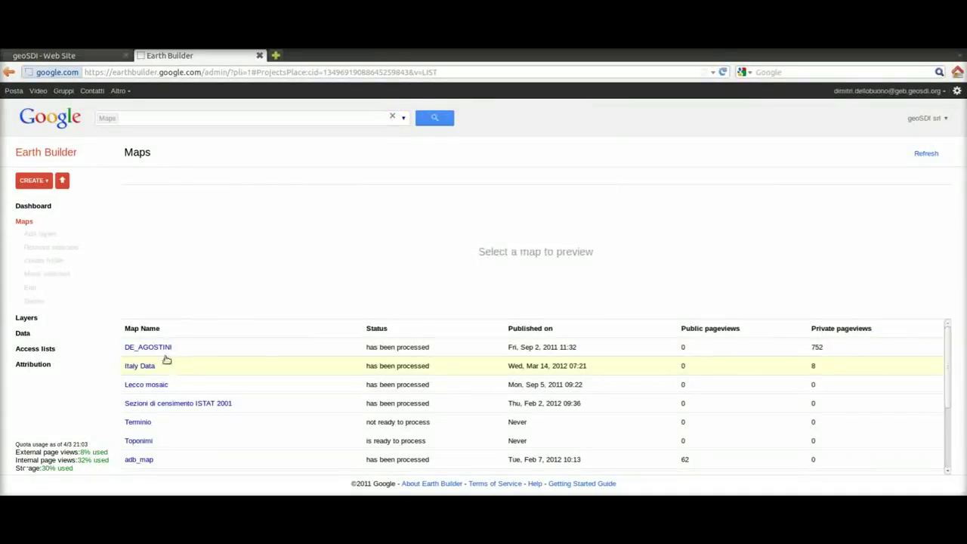
click(161, 348)
click(160, 348)
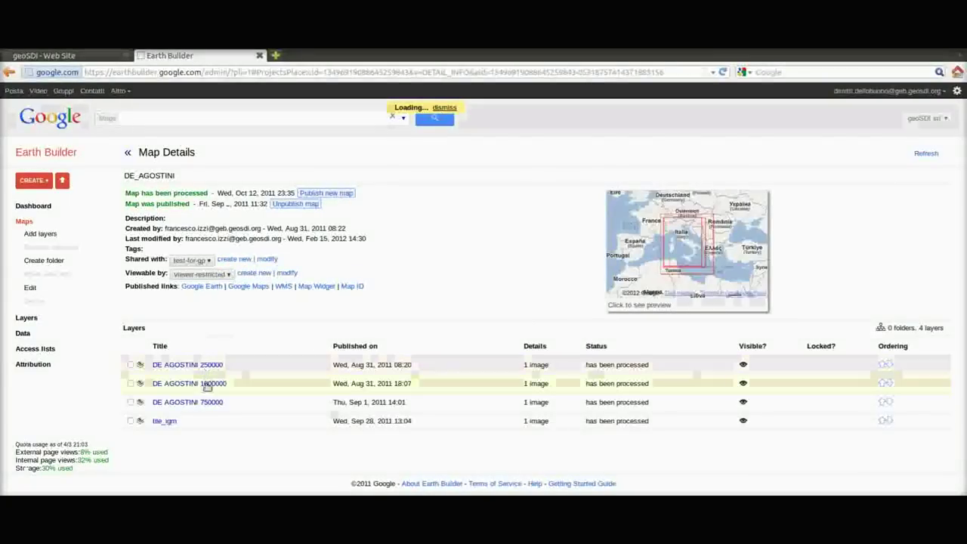
Sign out of Earth Builder (Esci) and close its tab
click(907, 92)
click(827, 209)
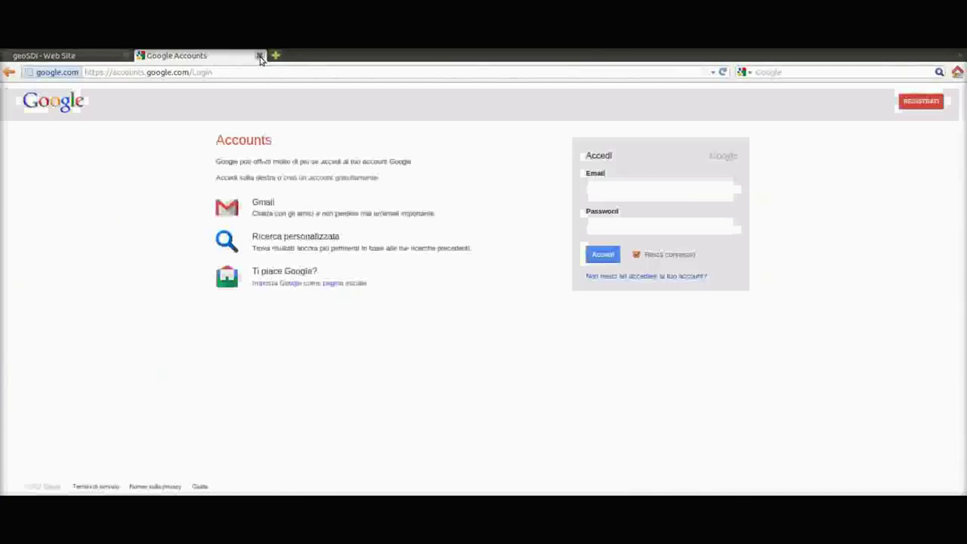
click(259, 56)
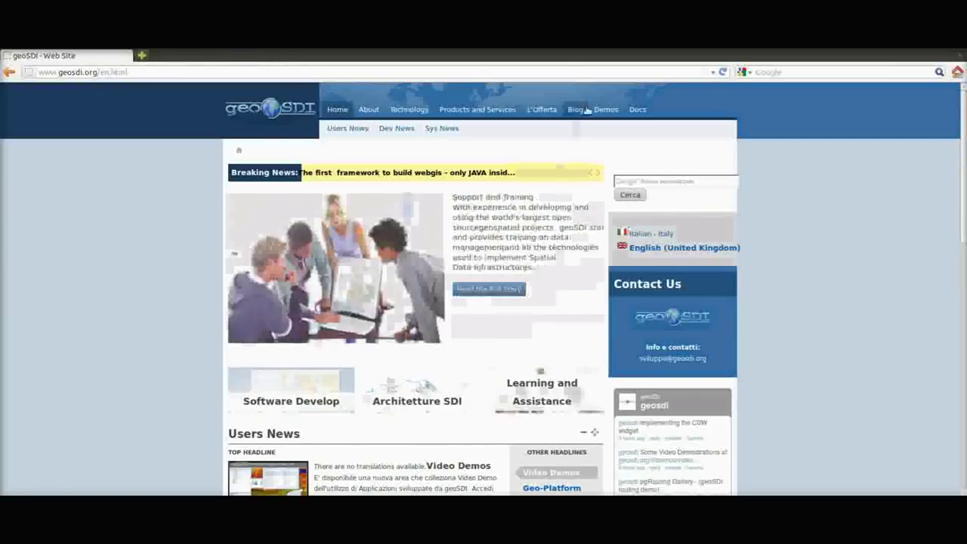
Load maps.geosdi.org/geo-portal from the address-bar history suggestion for 'maps'
click(562, 71)
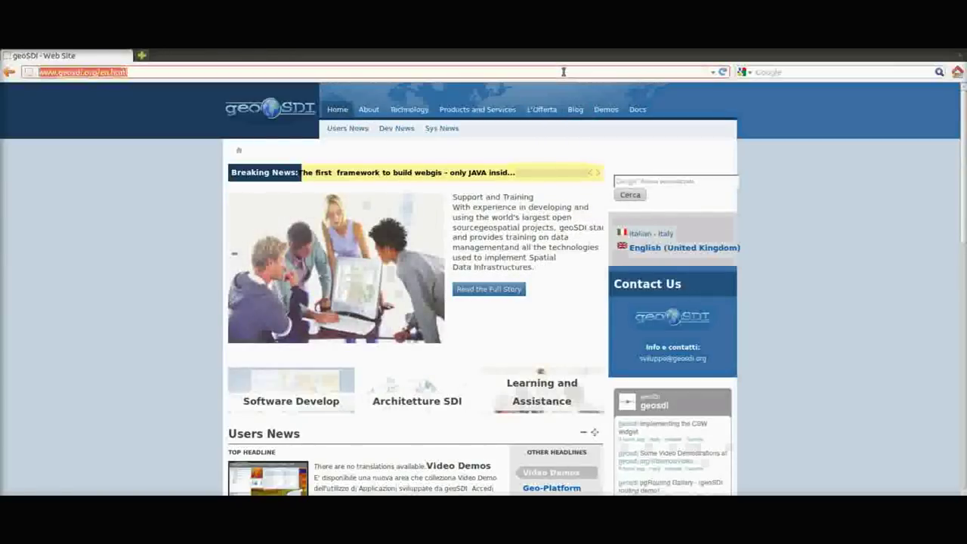
text(maps)
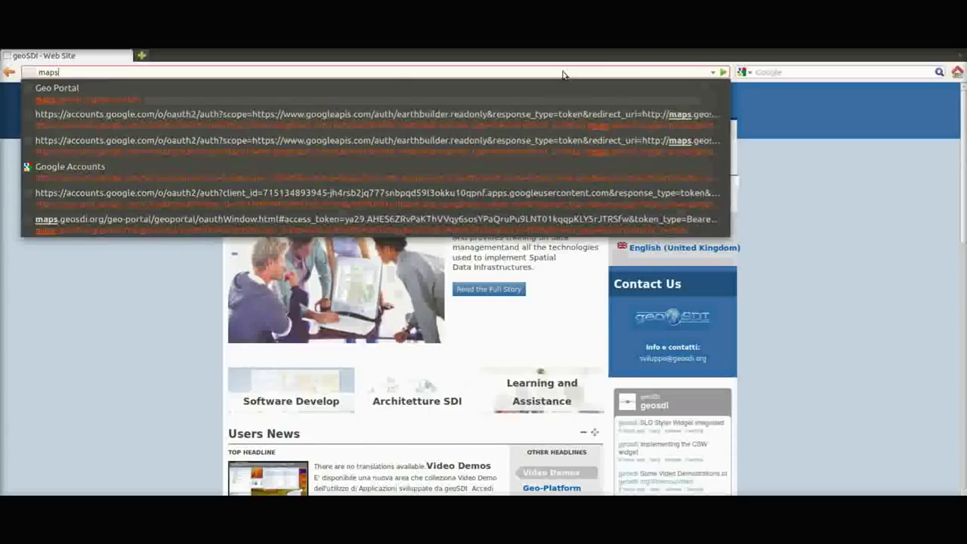
key(Down)
key(Return)
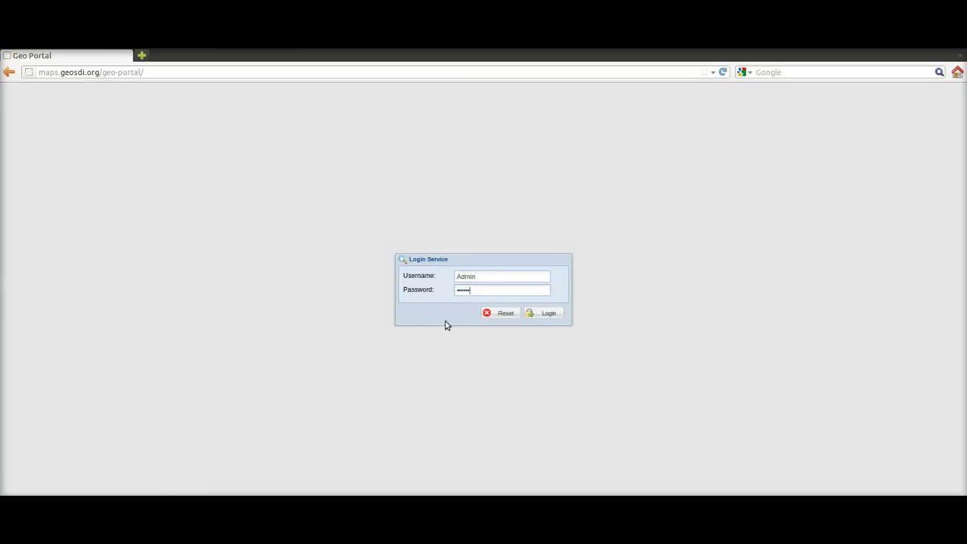
Log in as Admin, re-entering the password after the first attempt fails
key(Return)
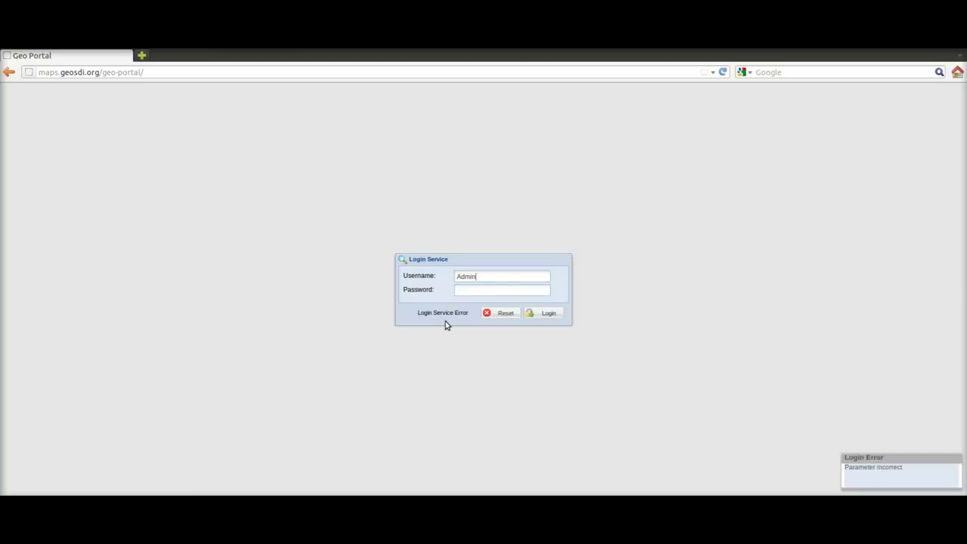
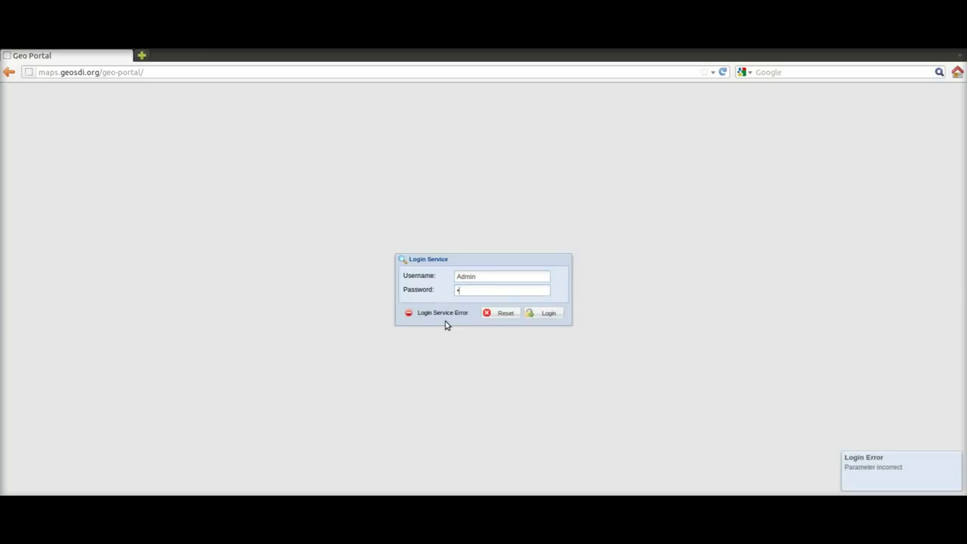
key(Return)
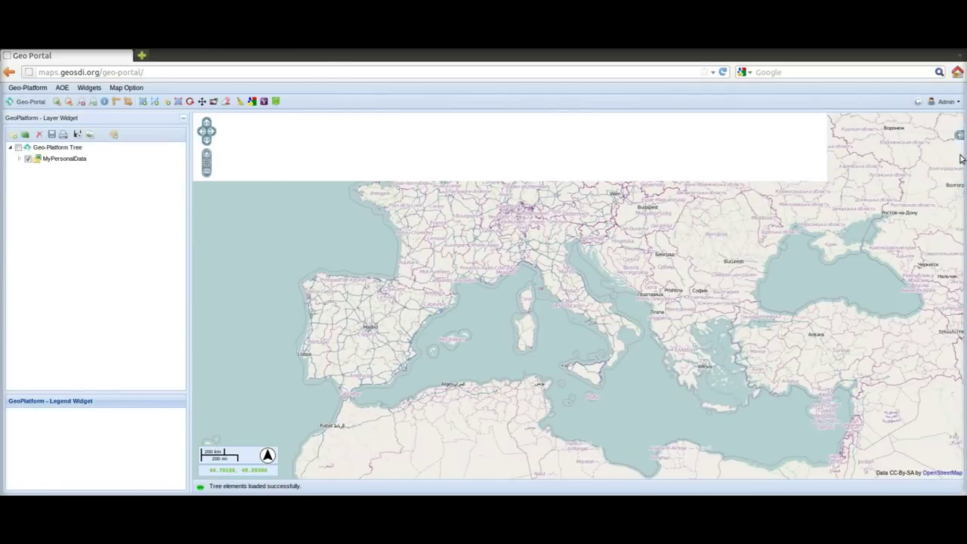
Compare Google Normal, Satellite and Hybrid base layers, then keep Google Satellite
click(958, 136)
click(871, 154)
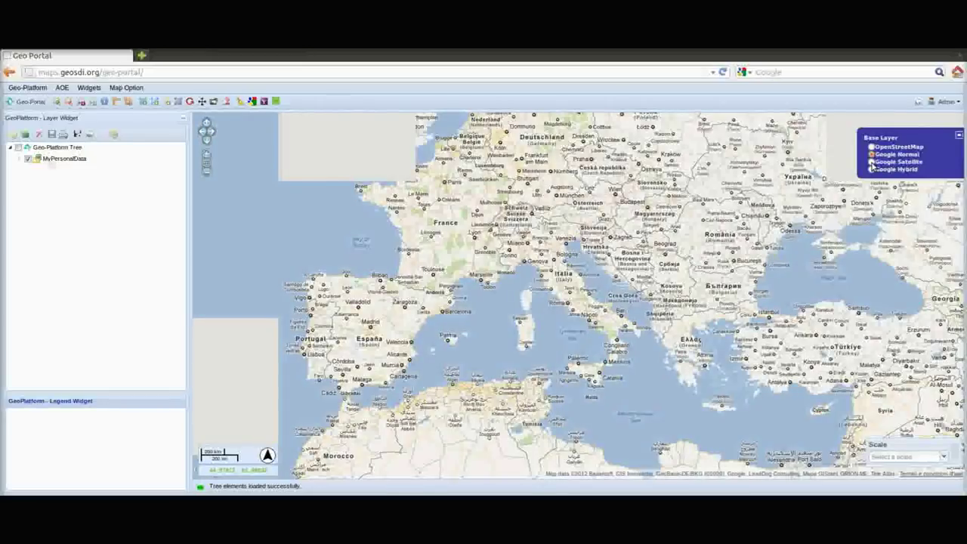
click(871, 163)
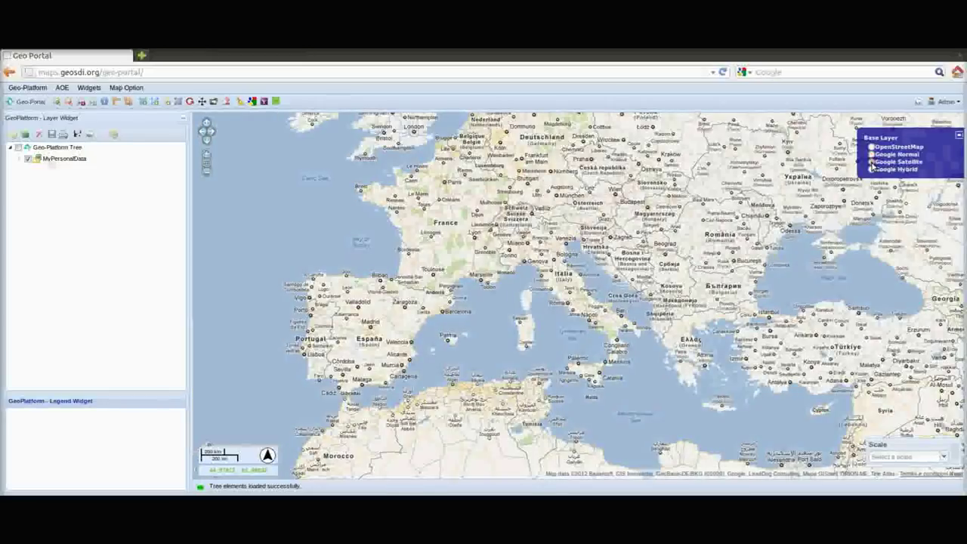
click(871, 169)
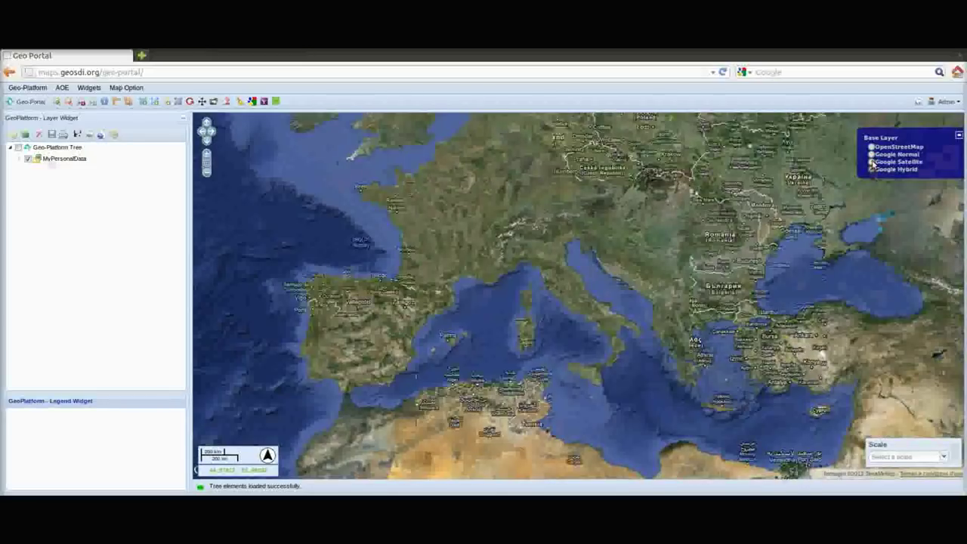
click(871, 161)
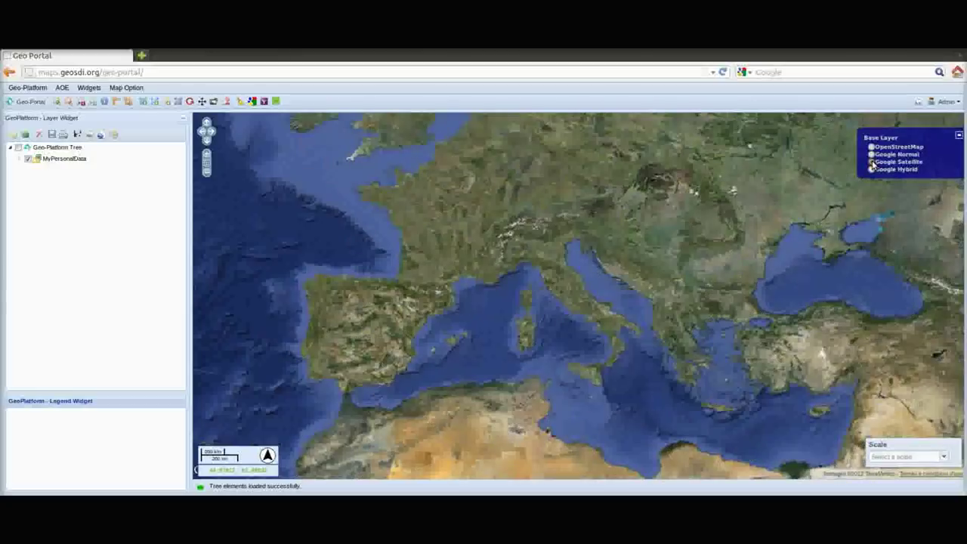
click(958, 135)
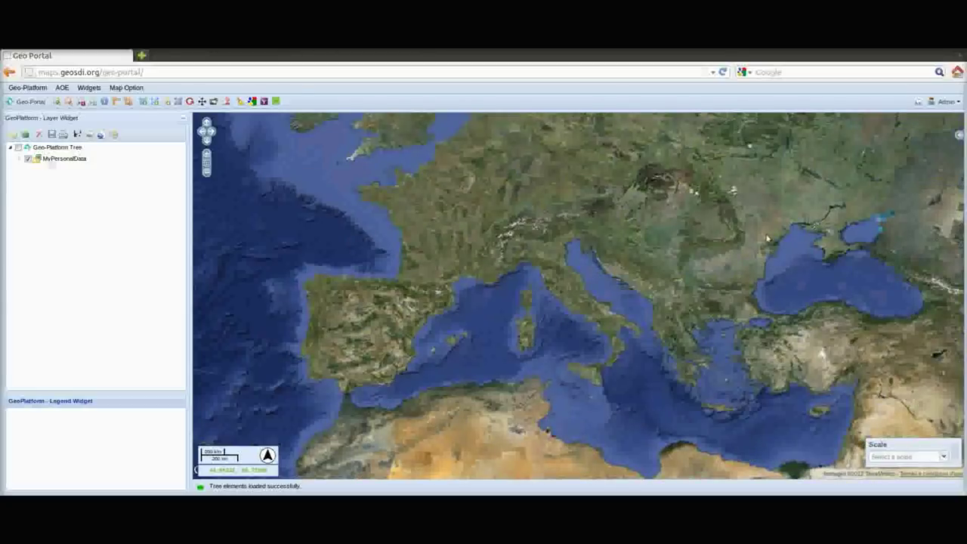
Toggle the single-map display option and untick the Layers widget to hide the side panel
click(126, 87)
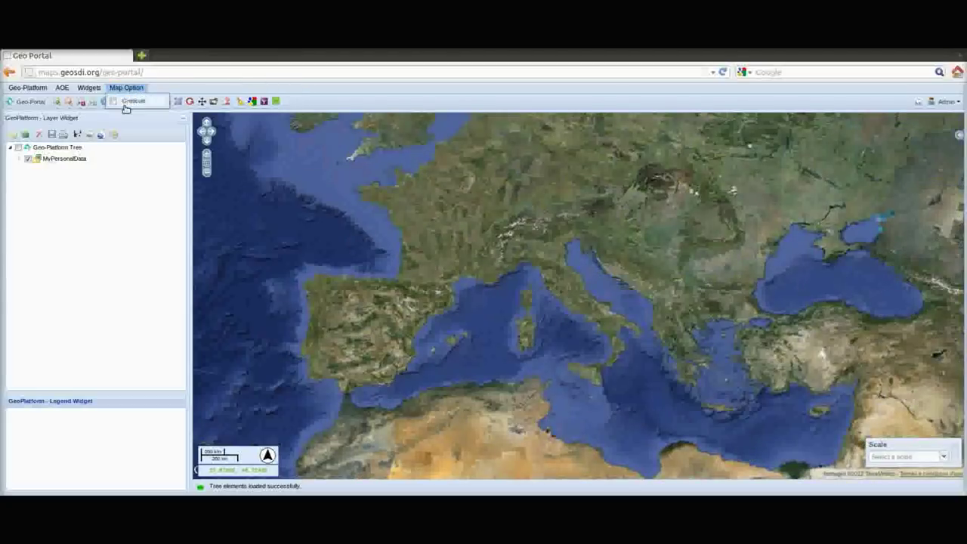
click(124, 100)
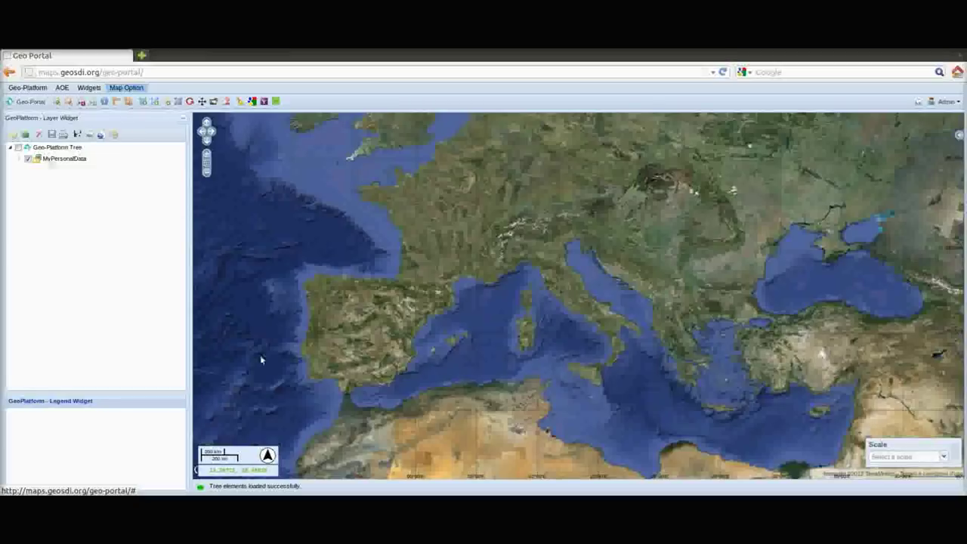
click(88, 87)
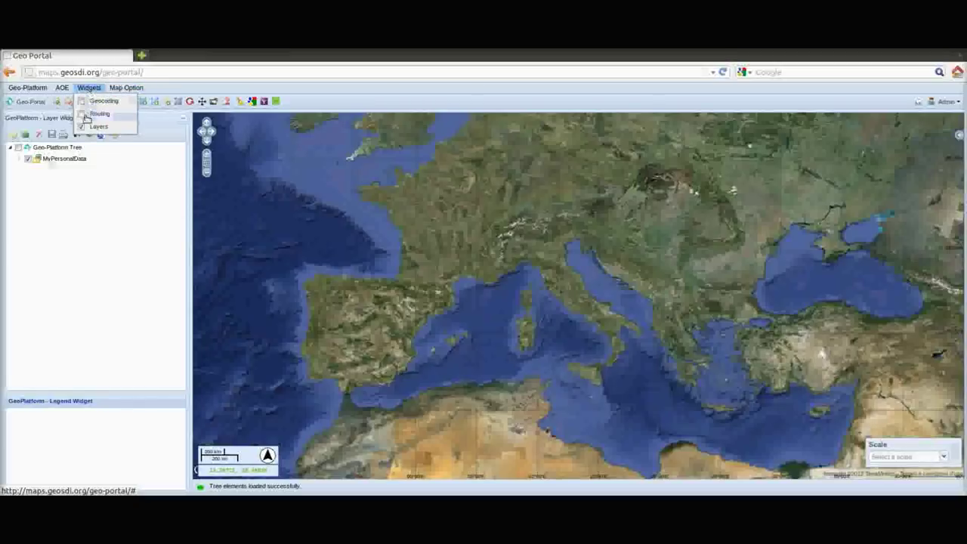
click(90, 109)
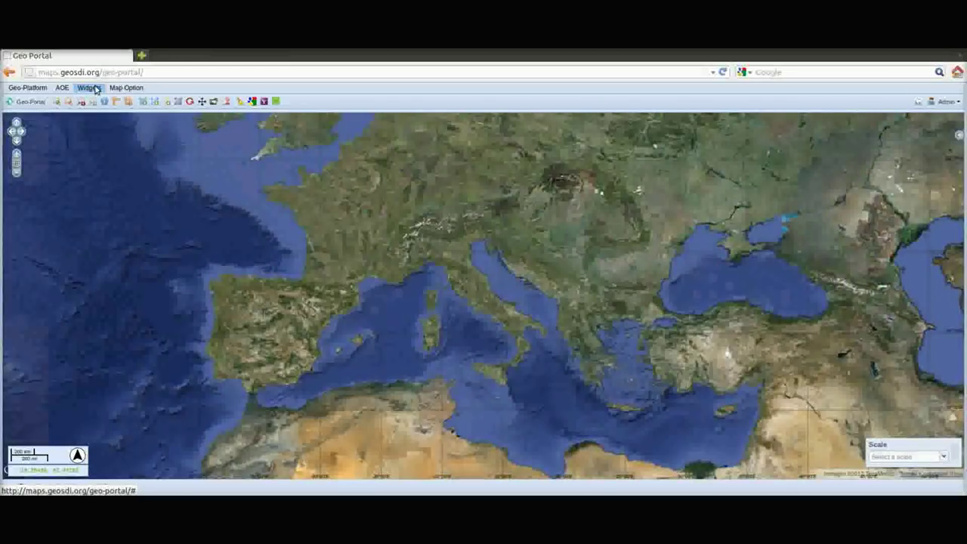
click(89, 89)
Search for 'colosseo' in the Geocoding widget
click(90, 109)
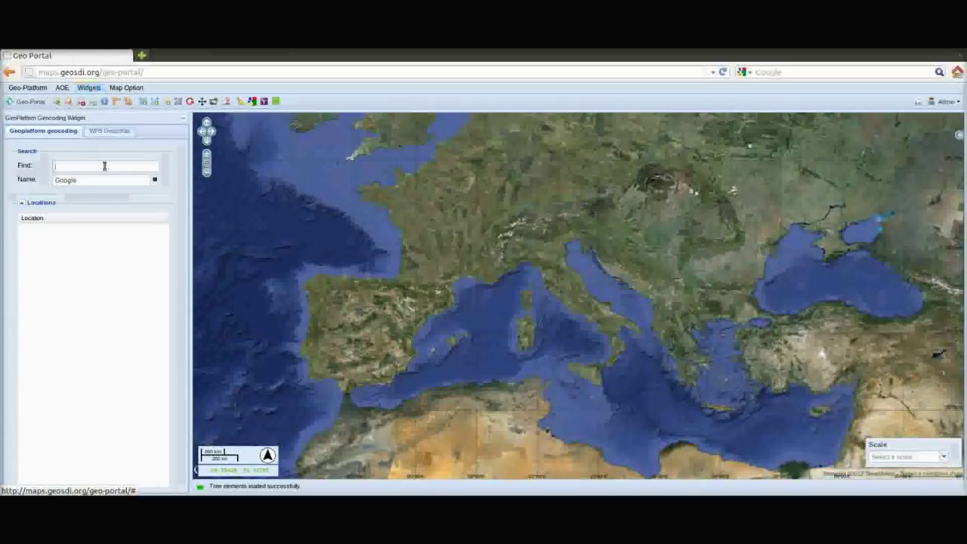
click(105, 166)
text(colosseo roma)
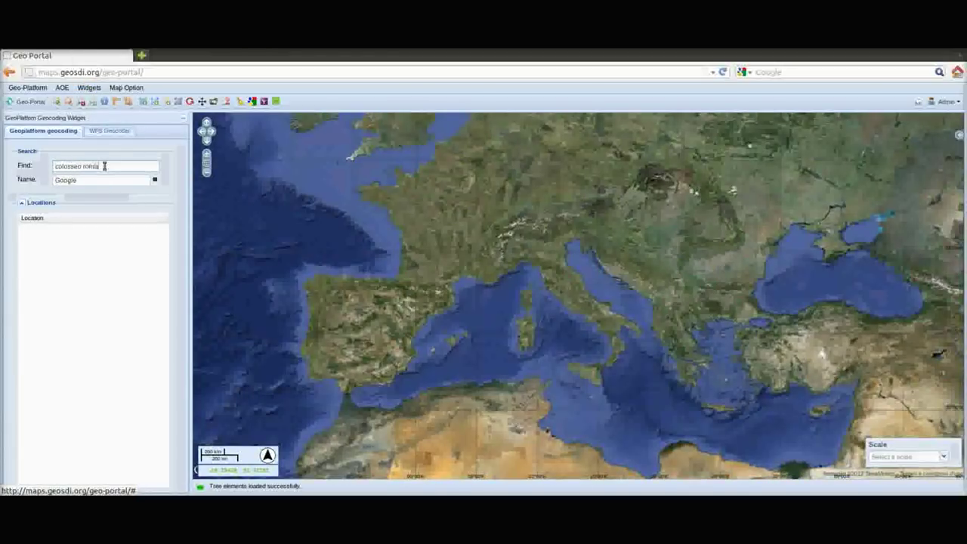
key(Return)
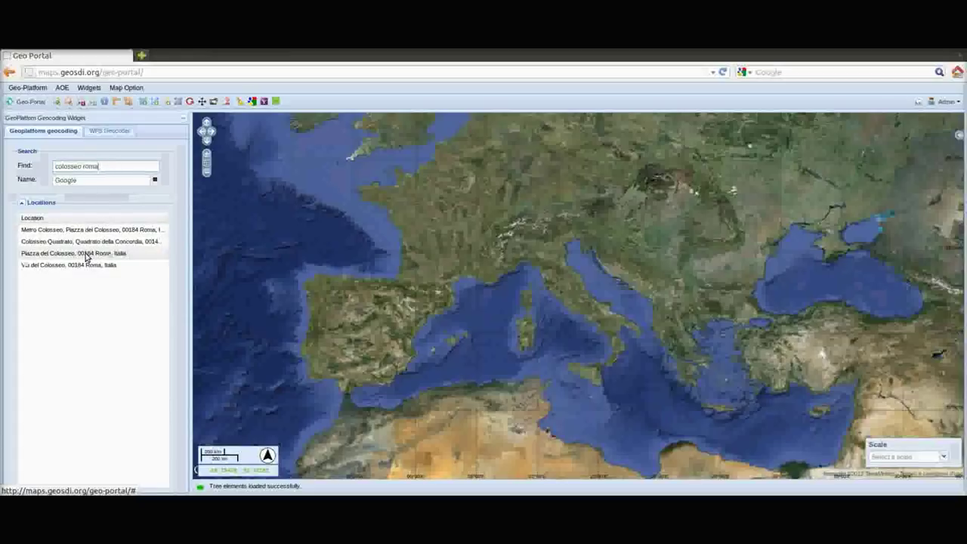
Zoom to Piazza del Colosseo and frame central Rome one level closer
click(89, 254)
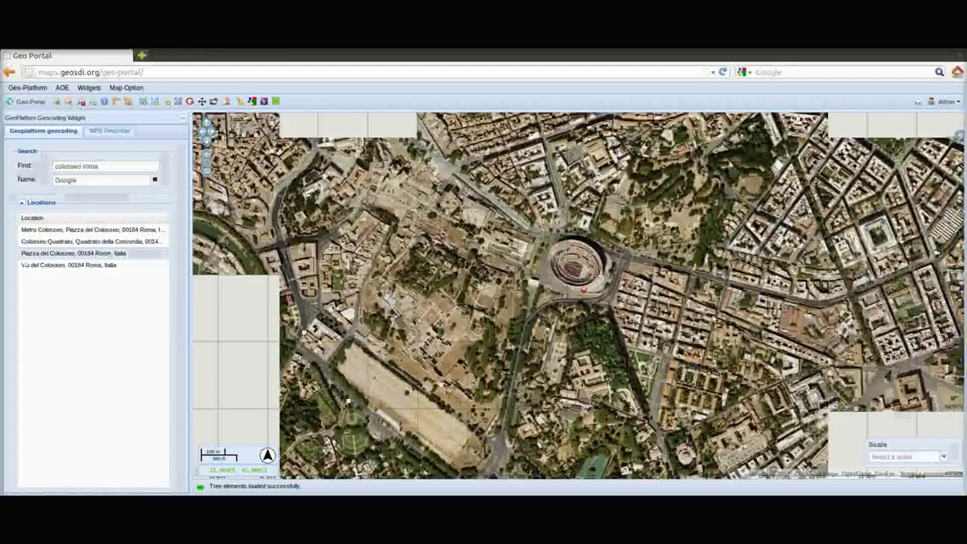
click(211, 175)
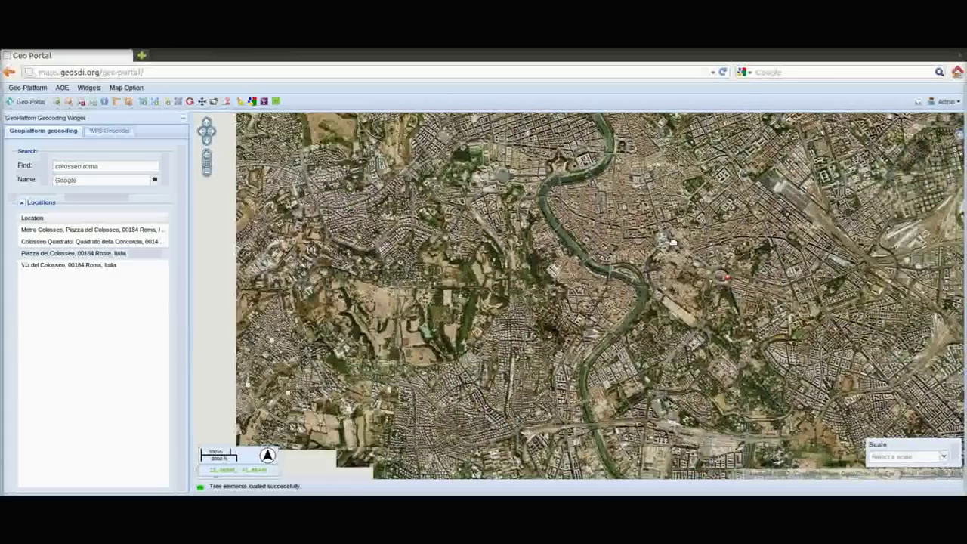
mouse_move(669, 242)
mouse_down()
mouse_move(451, 195)
mouse_move(559, 226)
mouse_move(619, 203)
mouse_up()
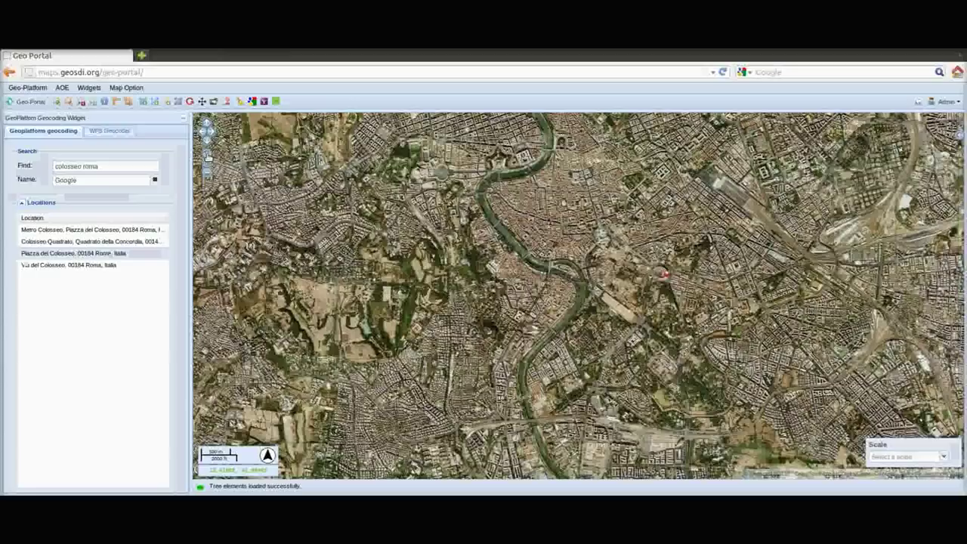
click(207, 156)
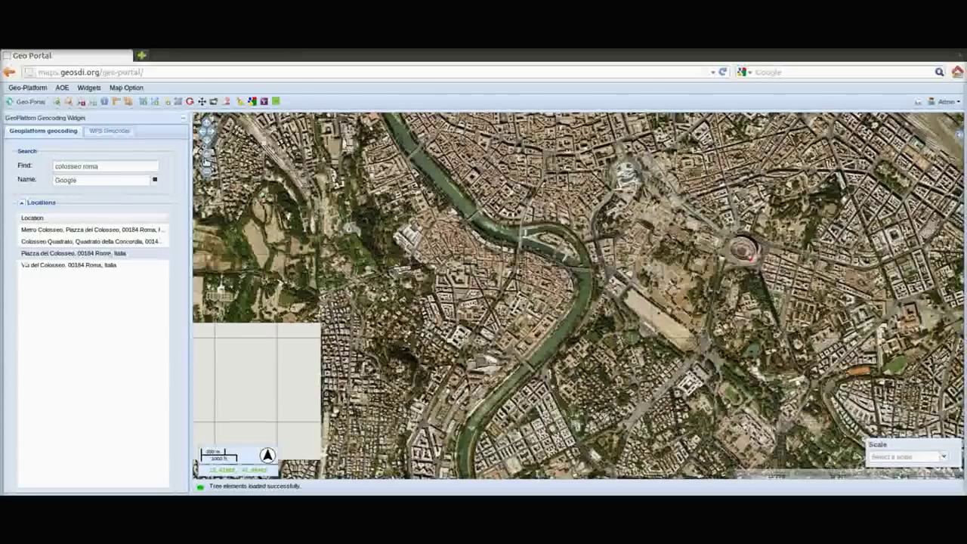
click(89, 88)
Switch from Geocoding to Routing and set 'colosseo roma' (Piazza del Colosseo) as the start
click(89, 101)
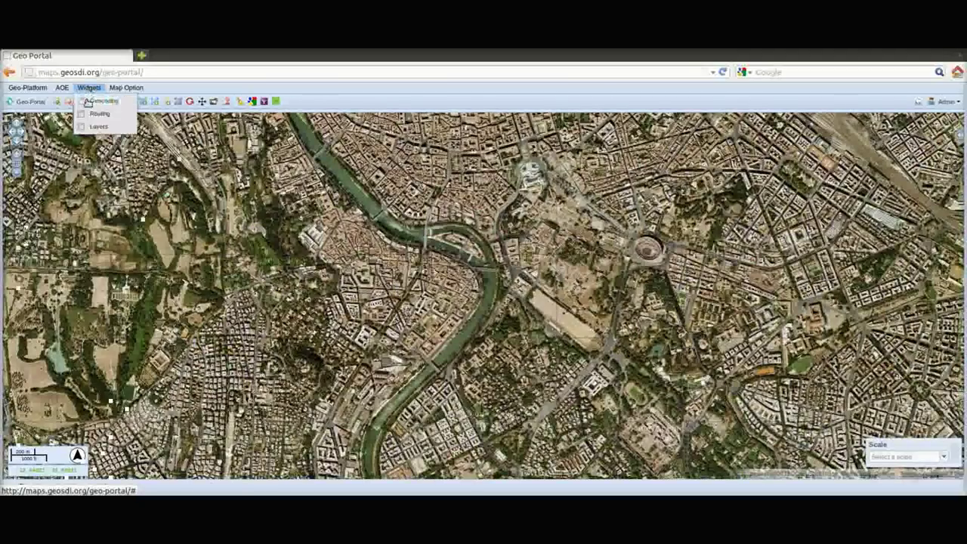
click(99, 114)
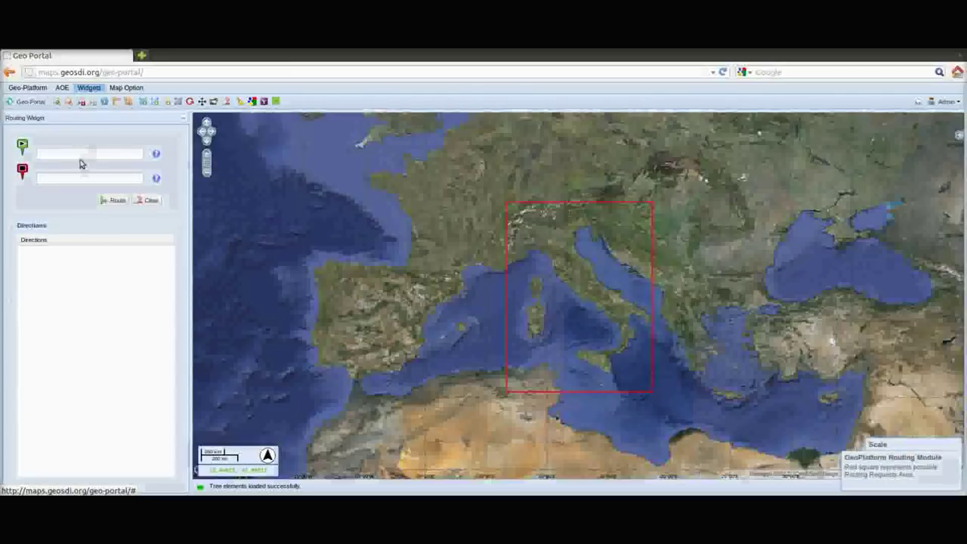
click(81, 153)
text(colosse)
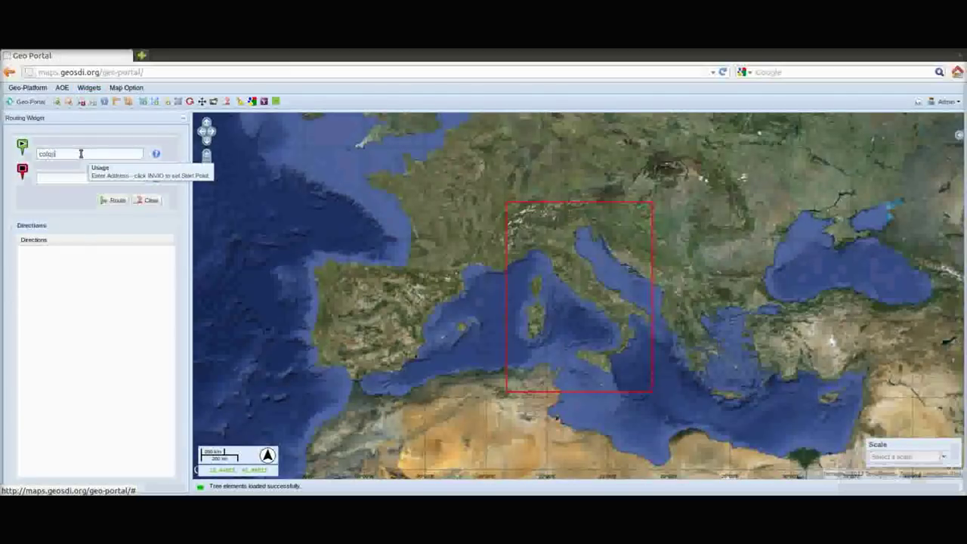
text(o )
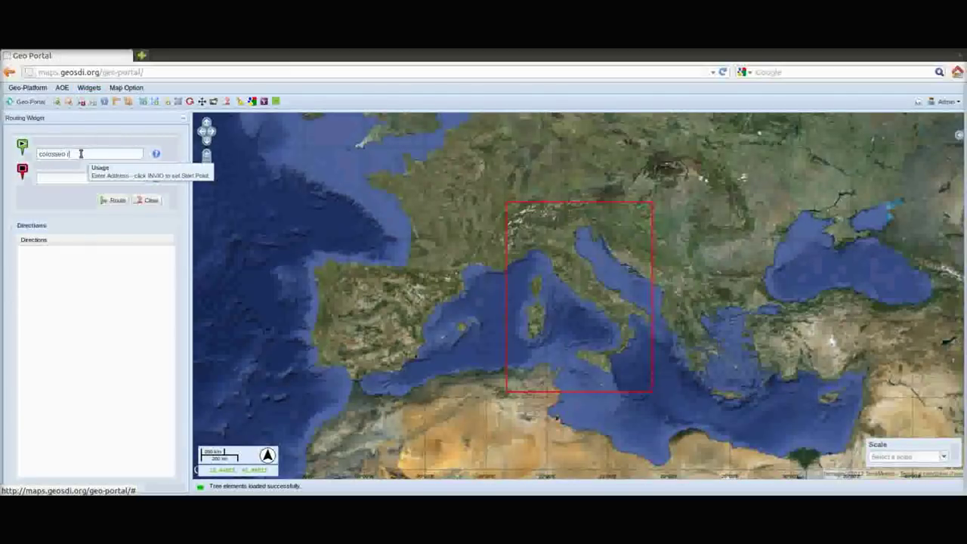
text(roma)
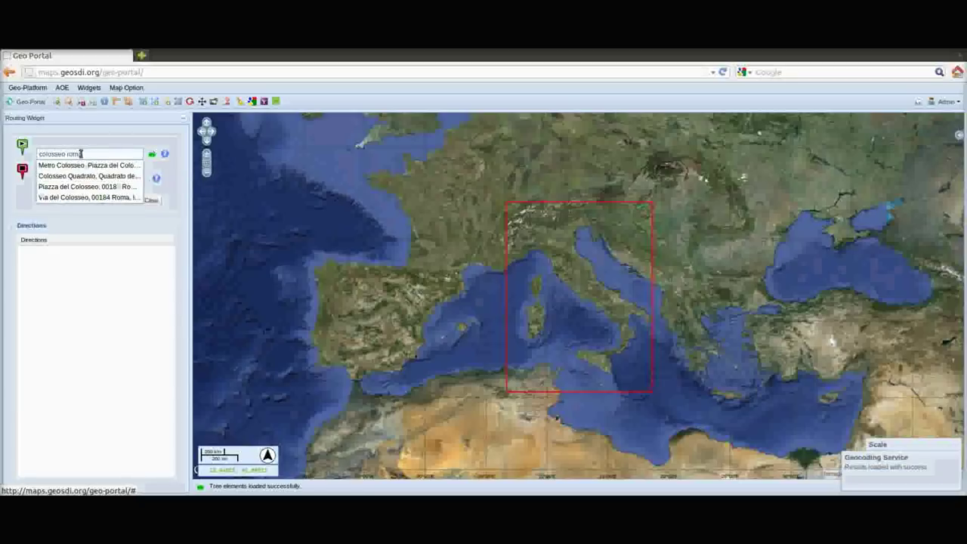
click(75, 186)
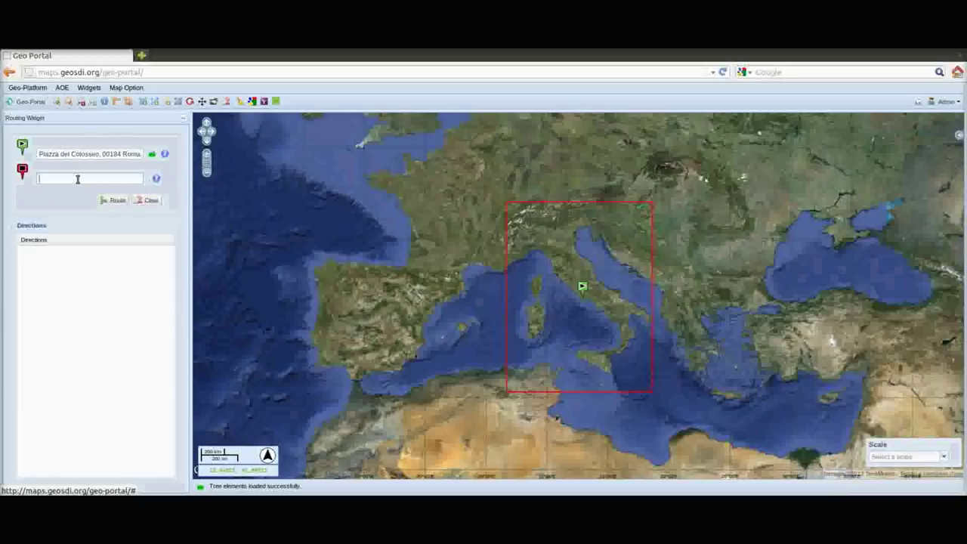
Set 'via veneto roma' (Via Vittorio Veneto) as destination and calculate the route
click(77, 178)
text(via veneto )
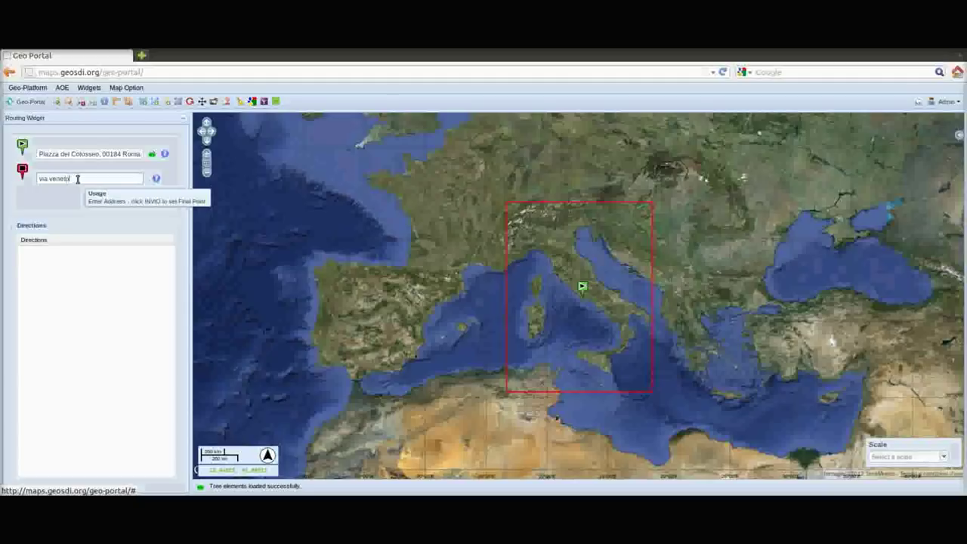
text(roma)
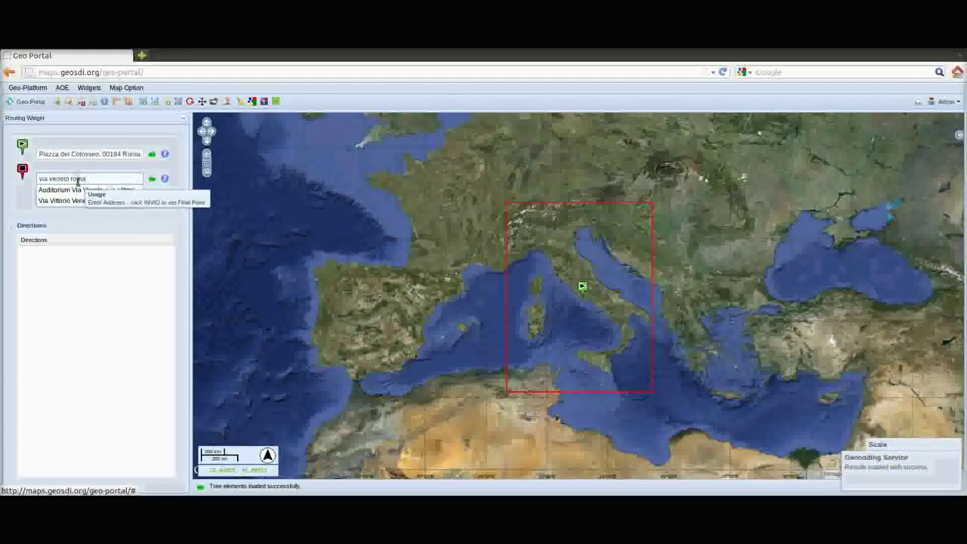
click(85, 200)
click(112, 200)
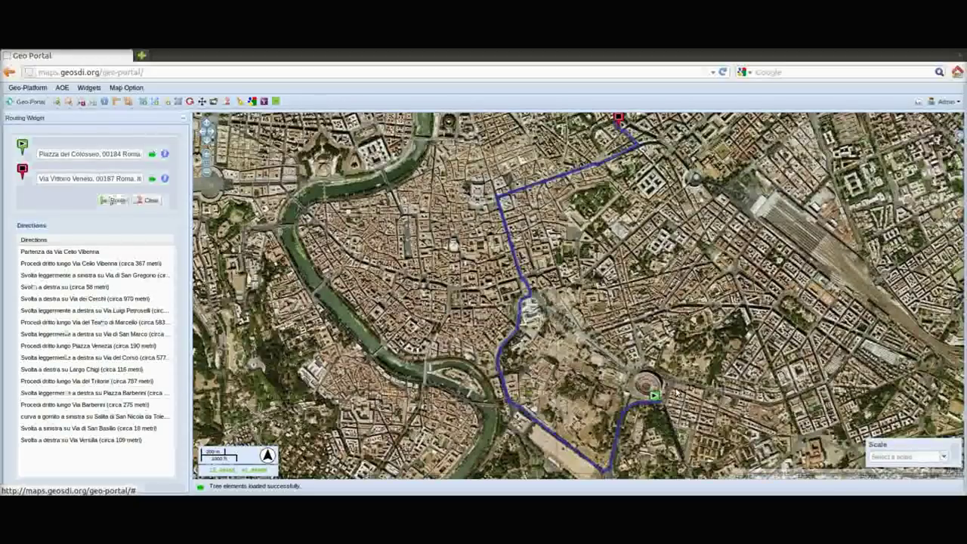
Turn off the Routing widget and turn the Layers widget back on
click(89, 88)
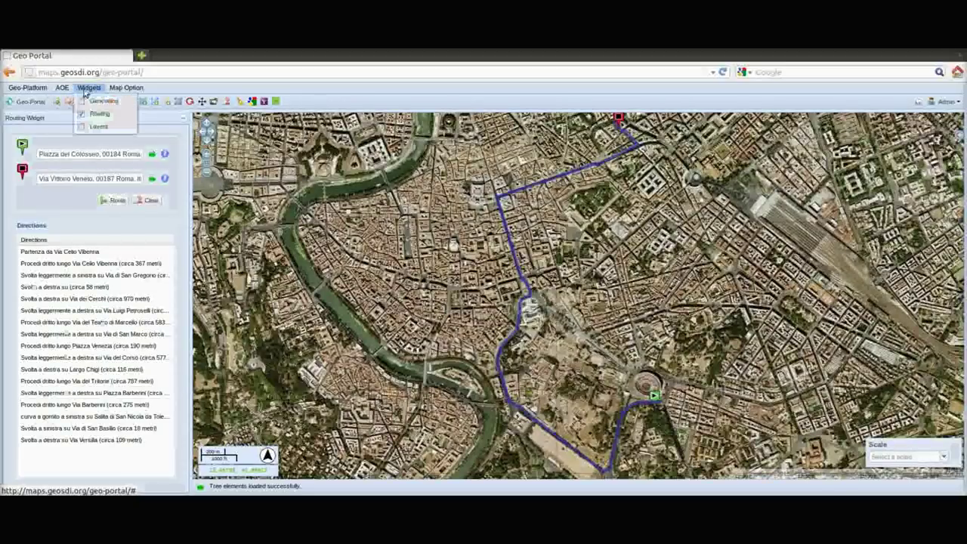
click(89, 113)
click(88, 87)
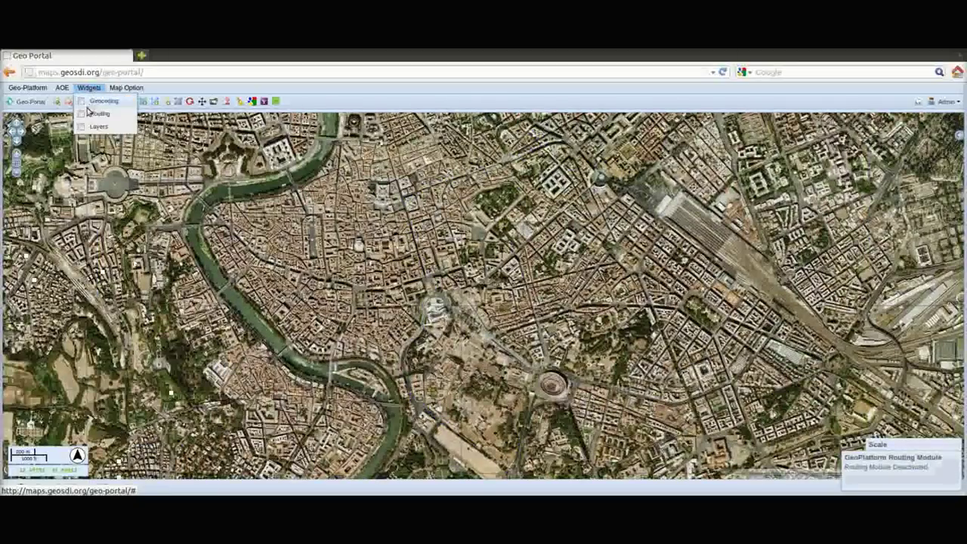
click(87, 126)
Show the Chile Earthquake Area from the saved AOE list on the map
click(62, 88)
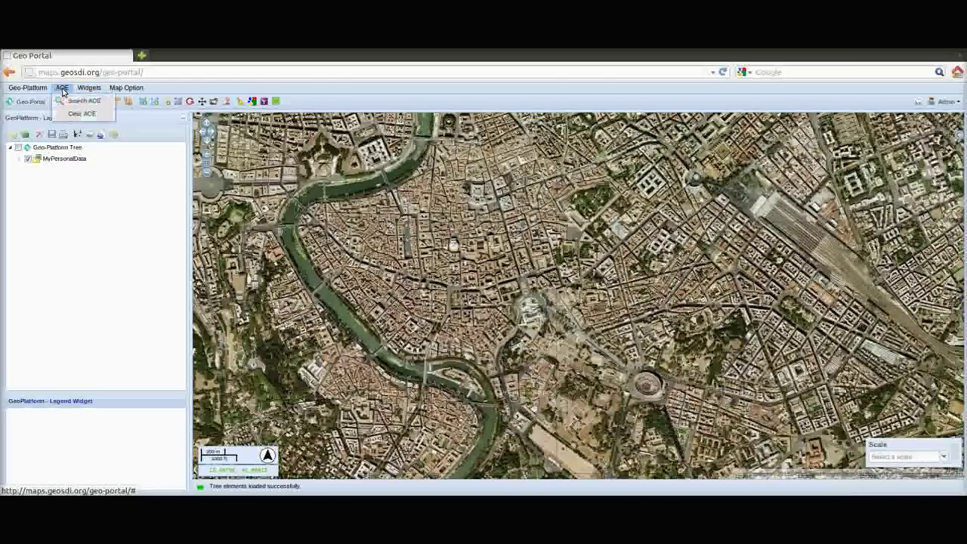
click(76, 101)
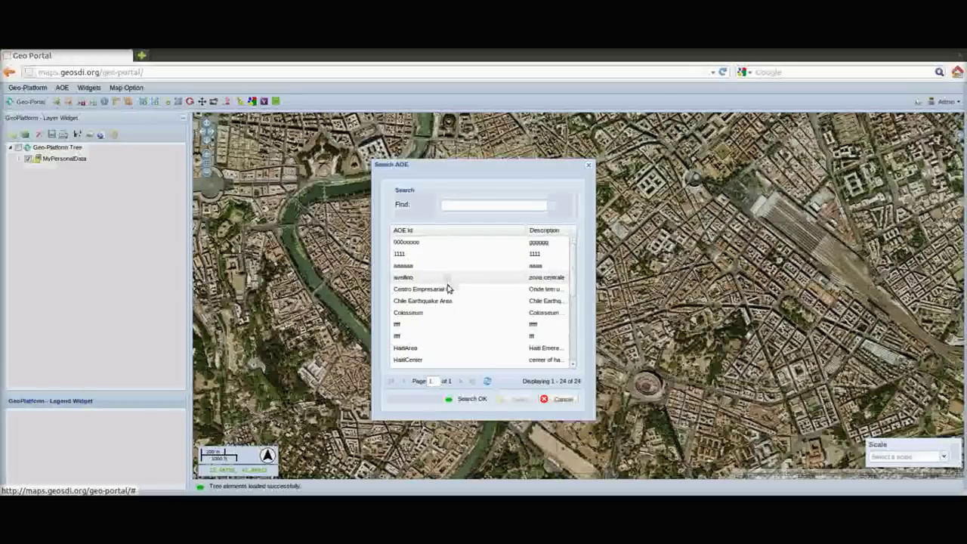
double_click(432, 302)
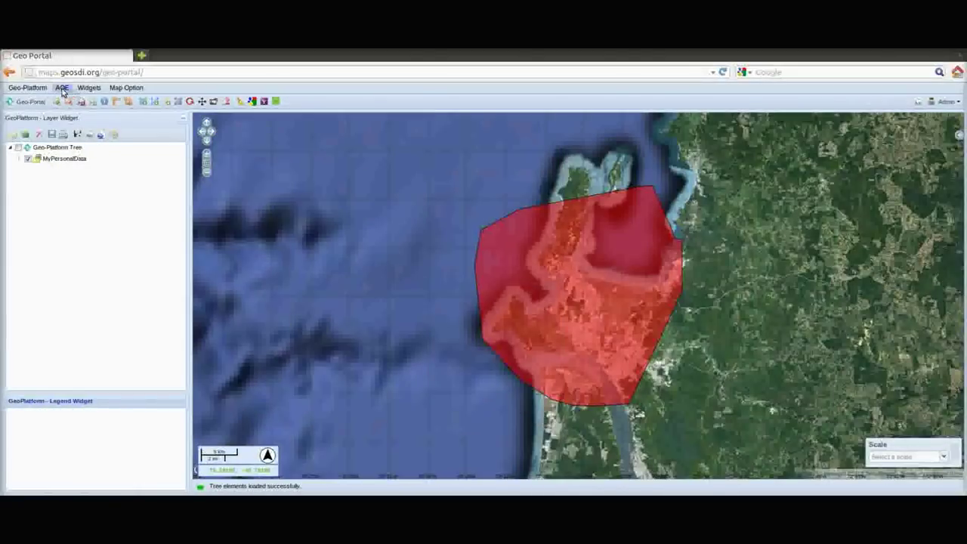
Filter the saved AOE list and display the Colosseum area polygon
click(63, 88)
click(79, 102)
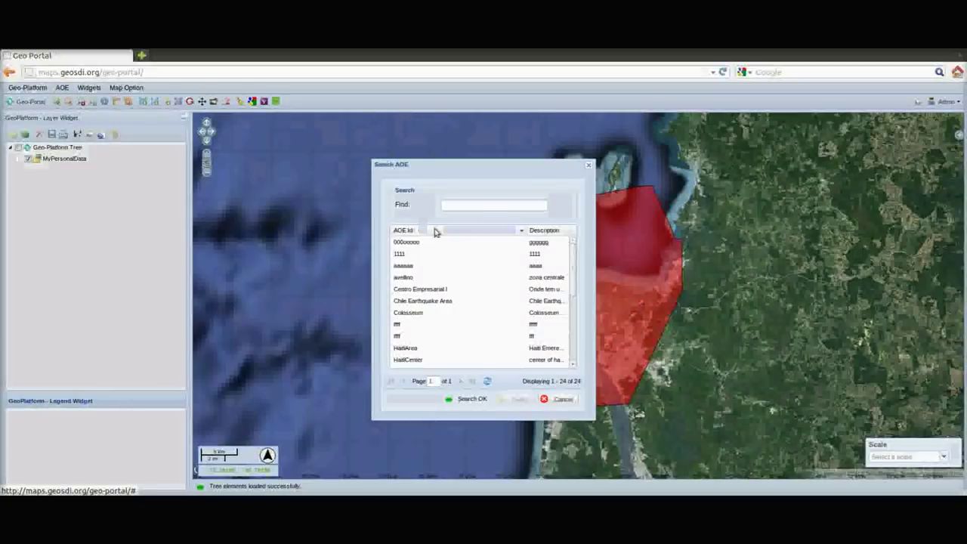
click(478, 205)
text(Ha)
text(ss)
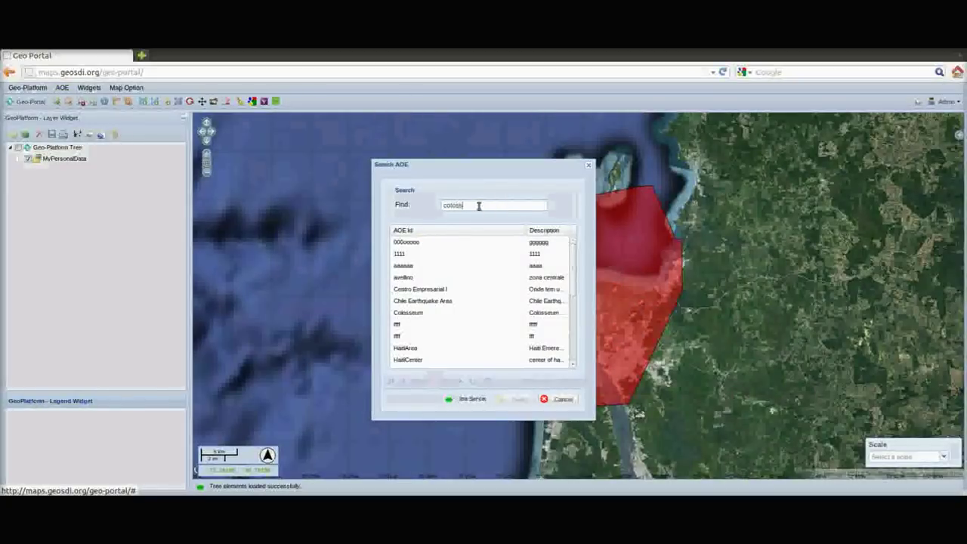
click(426, 241)
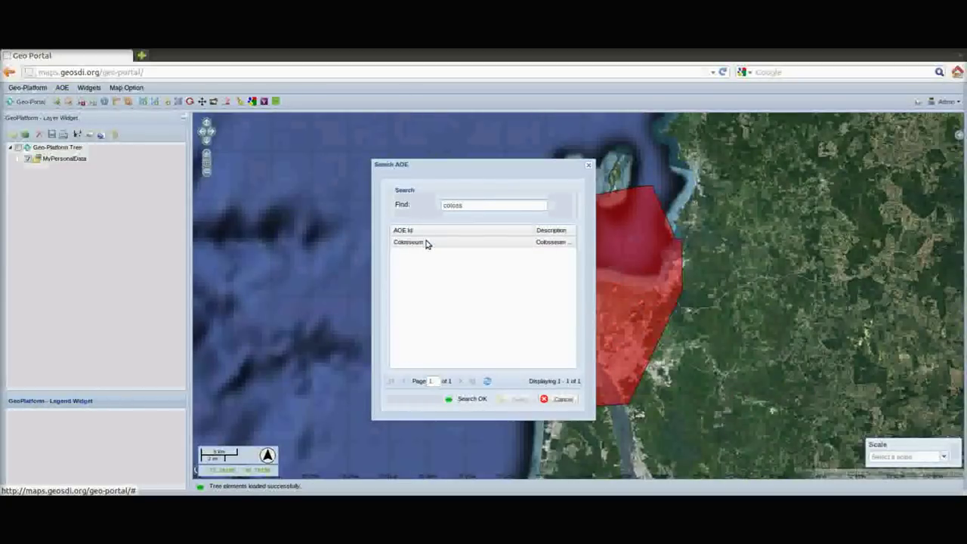
double_click(426, 242)
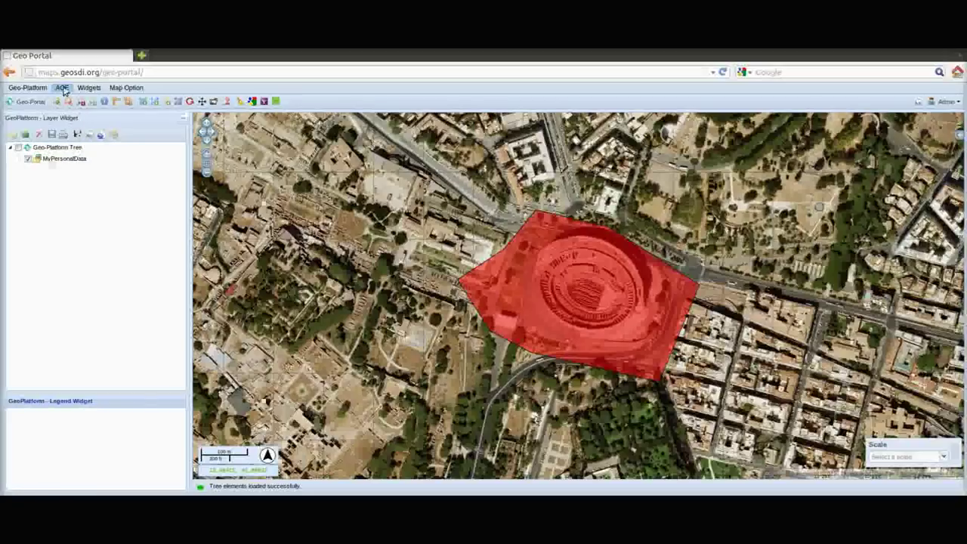
click(27, 88)
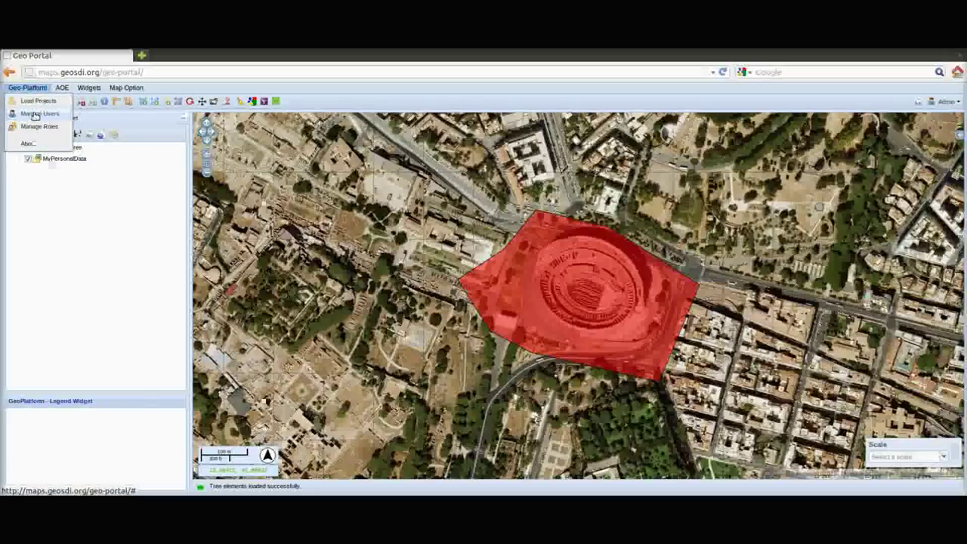
Create an enabled user 'testing' with the User role in Users Management
click(38, 124)
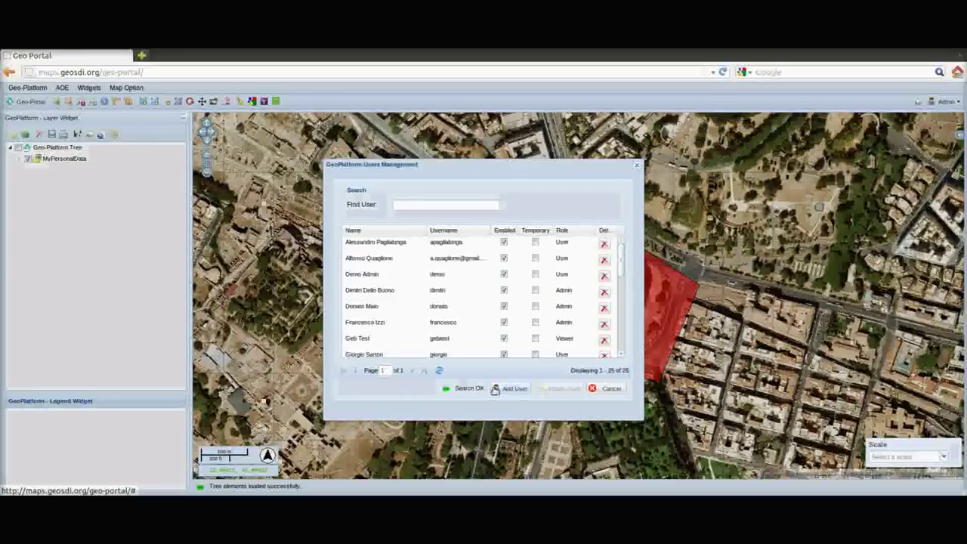
click(510, 389)
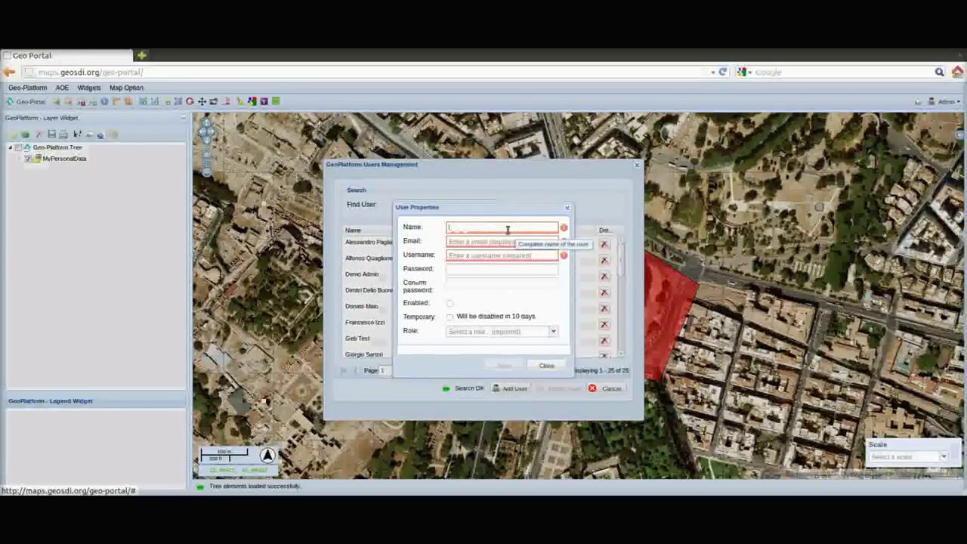
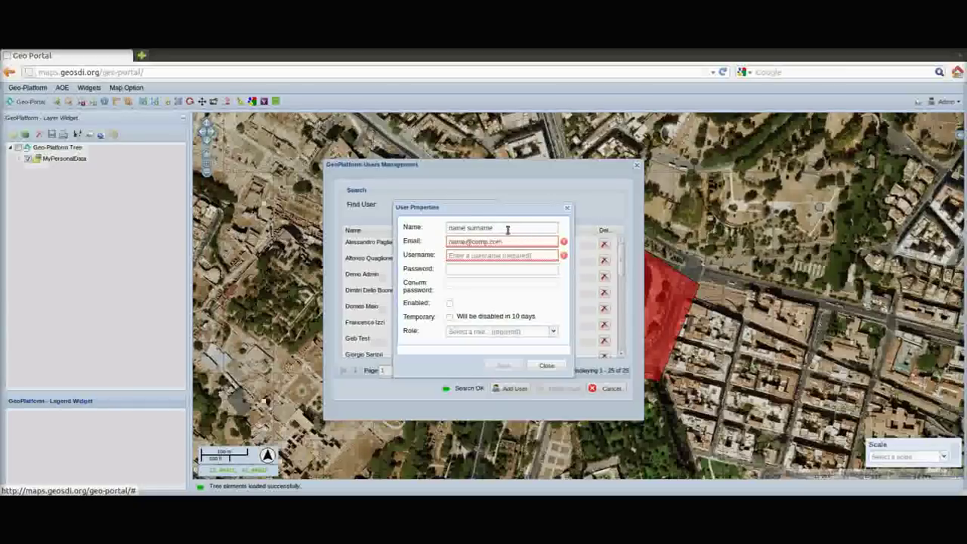
key(Tab)
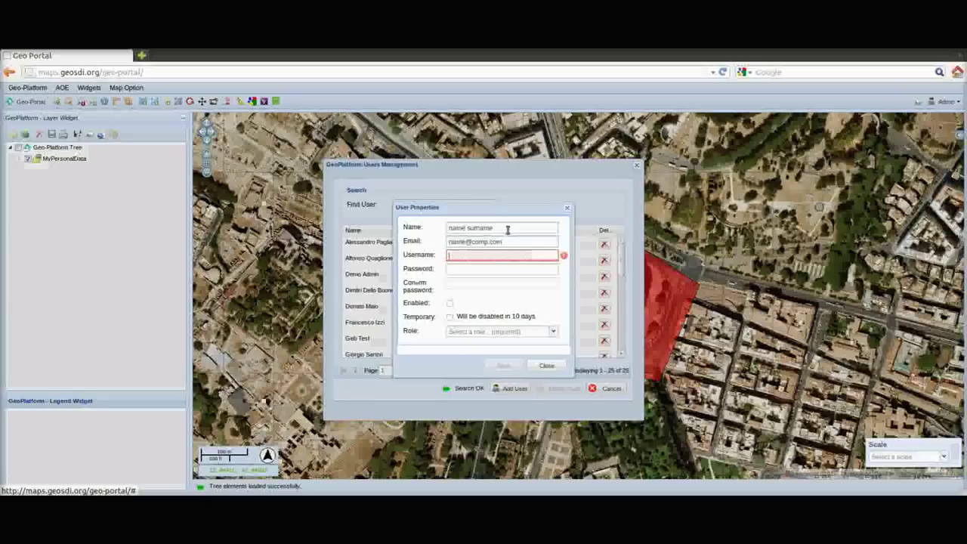
key(Tab)
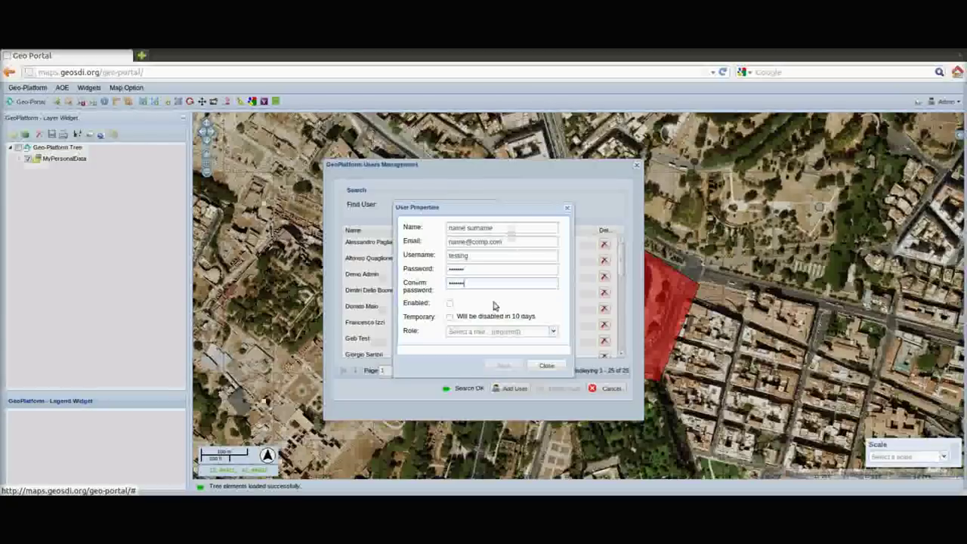
click(449, 303)
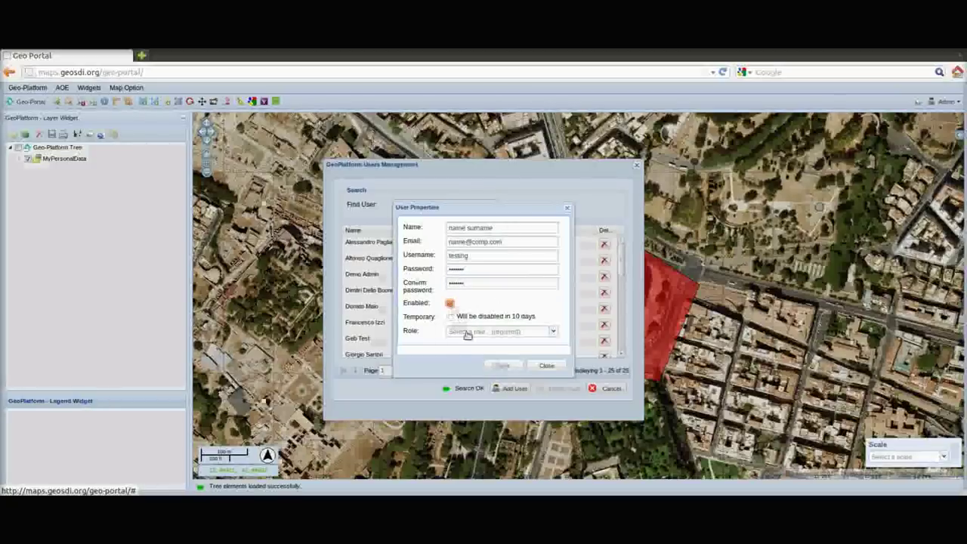
click(467, 337)
click(459, 353)
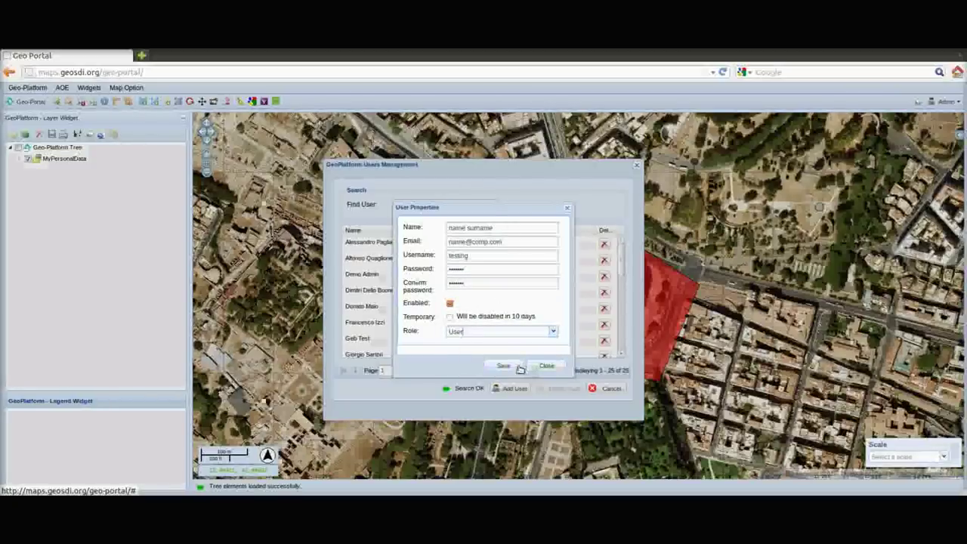
click(518, 367)
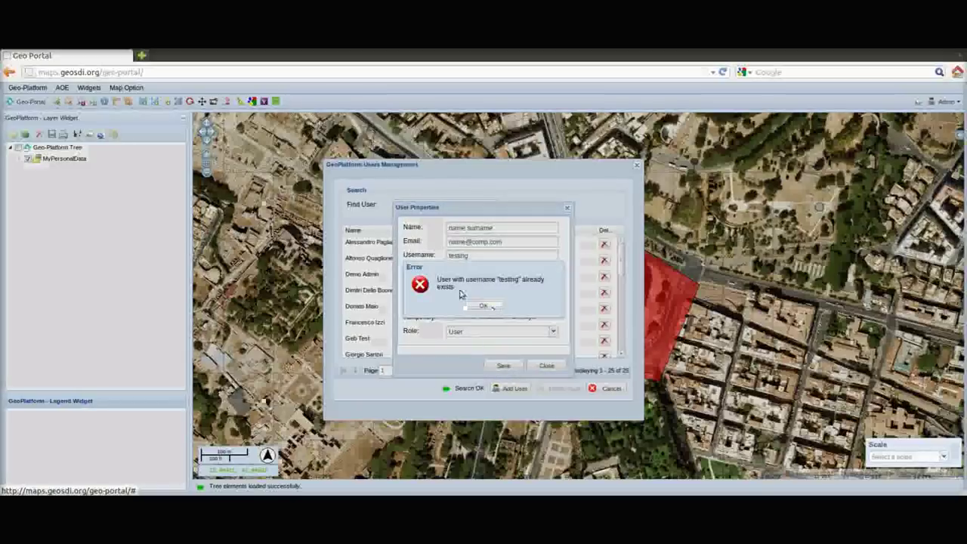
Dismiss the duplicate-username error, review the existing test user's properties, and close the window
click(487, 305)
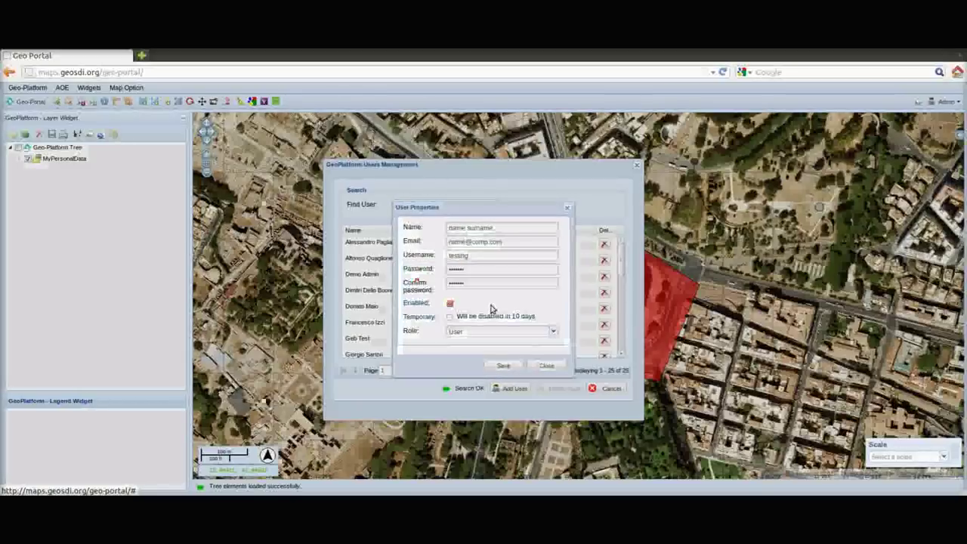
click(548, 368)
drag(624, 269, 617, 350)
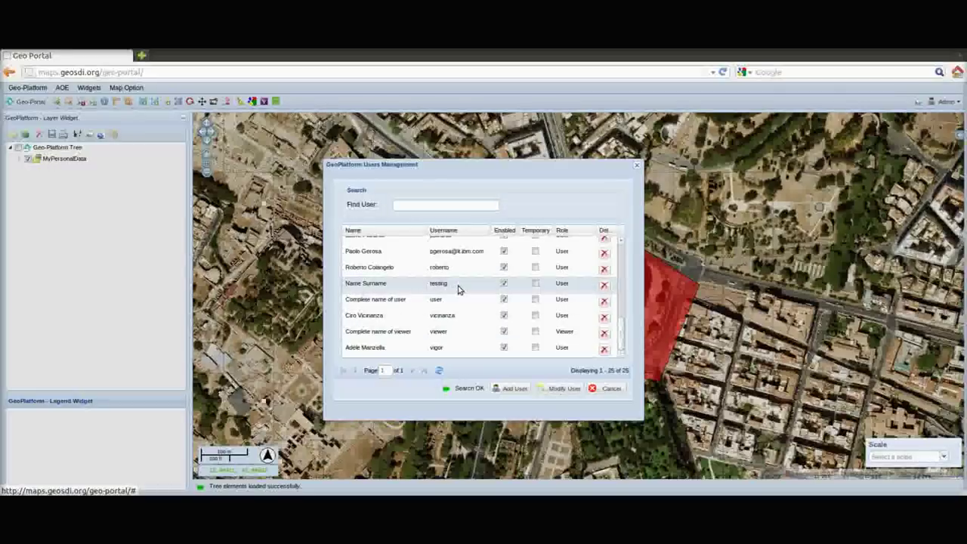
double_click(459, 292)
click(550, 368)
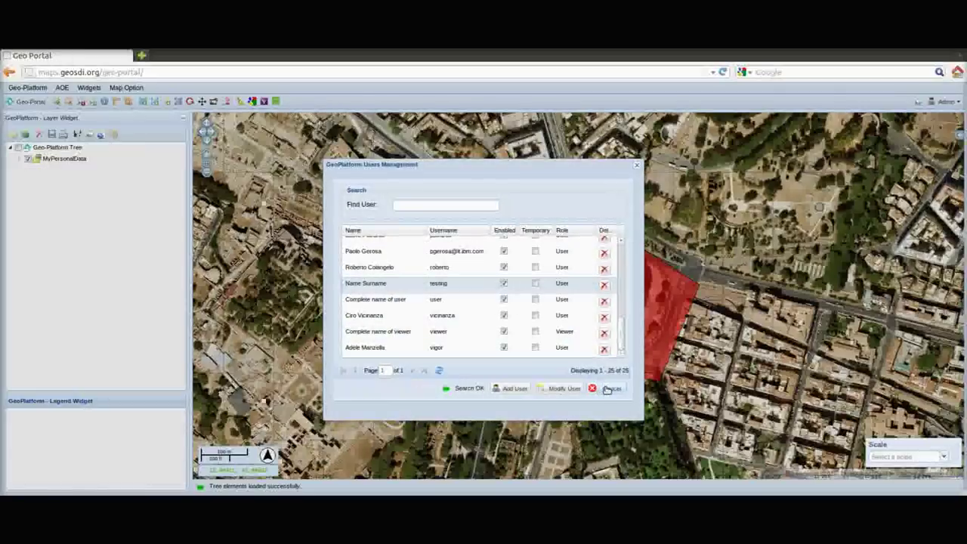
click(596, 386)
Log out of the admin account and log back in with the test user's credentials
click(944, 102)
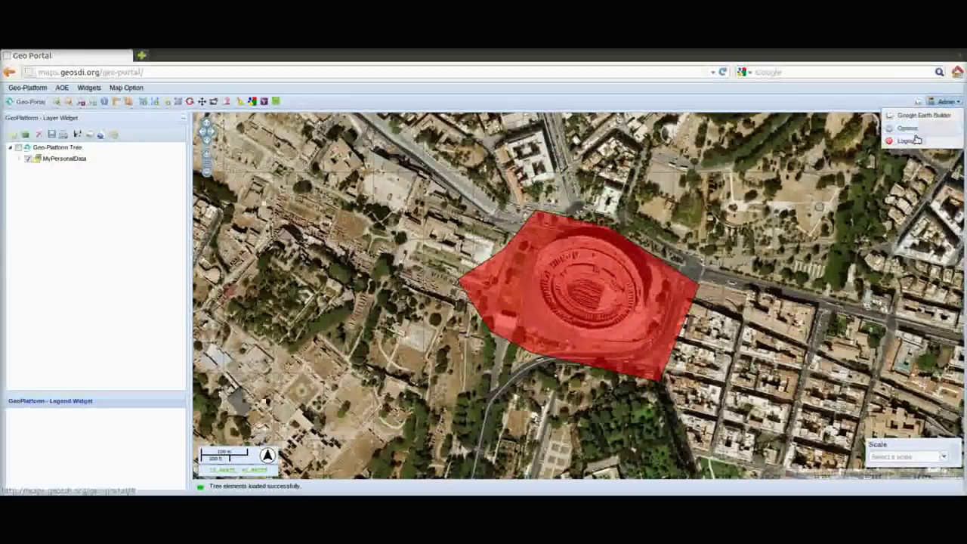
click(912, 143)
click(476, 306)
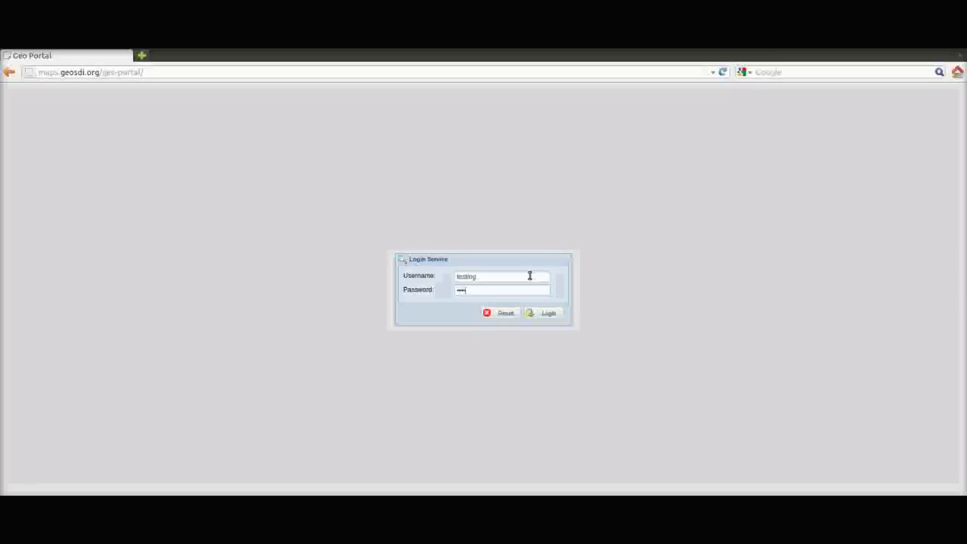
key(Return)
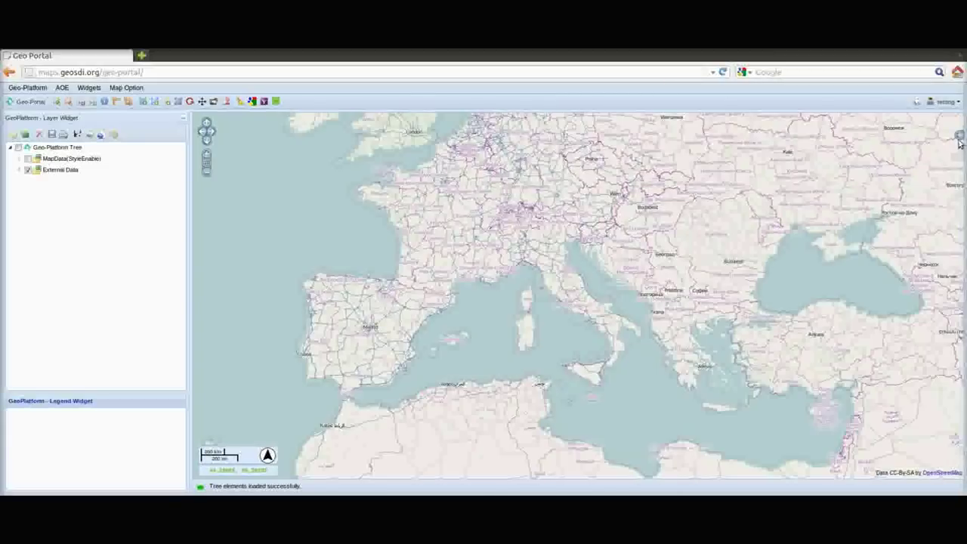
Switch the base map to Google Satellite and zoom to the saved Colosseum area of interest
click(958, 139)
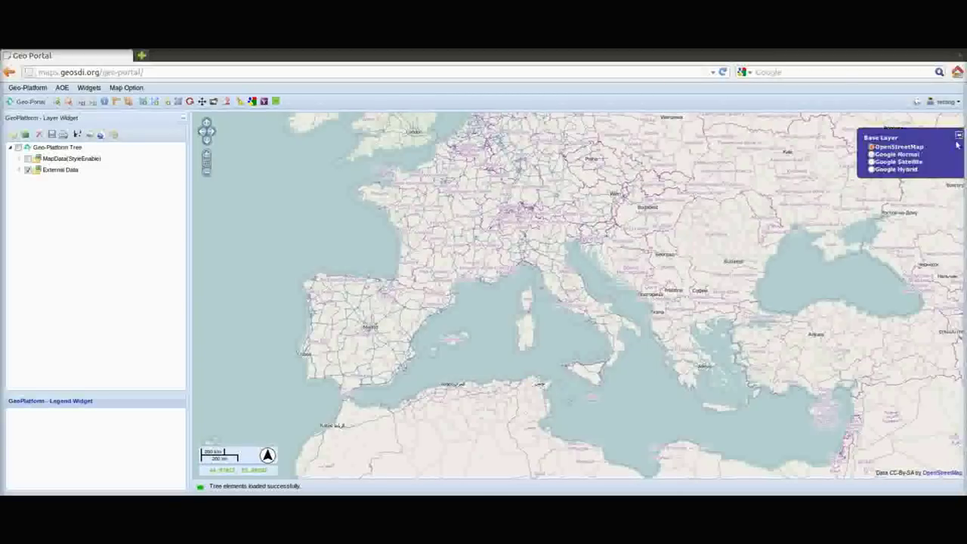
click(871, 162)
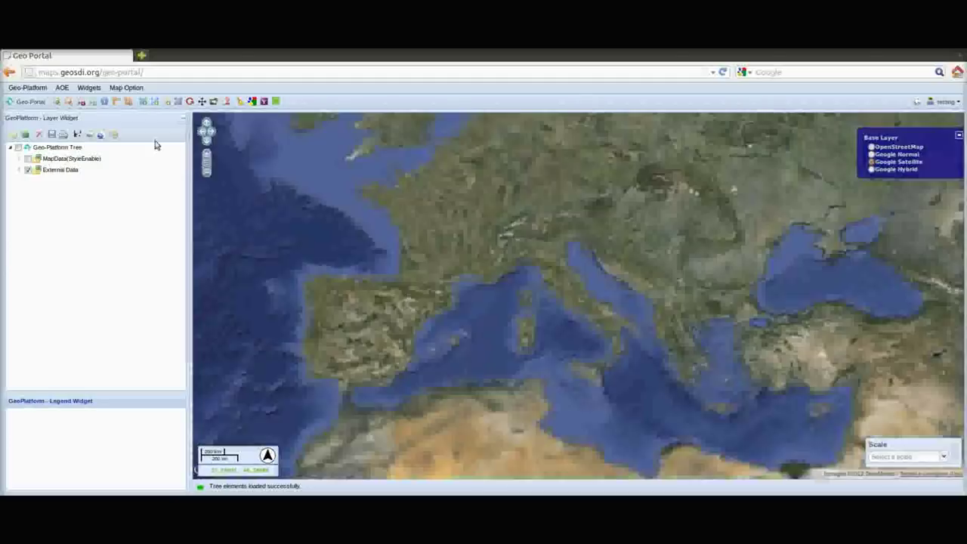
click(57, 88)
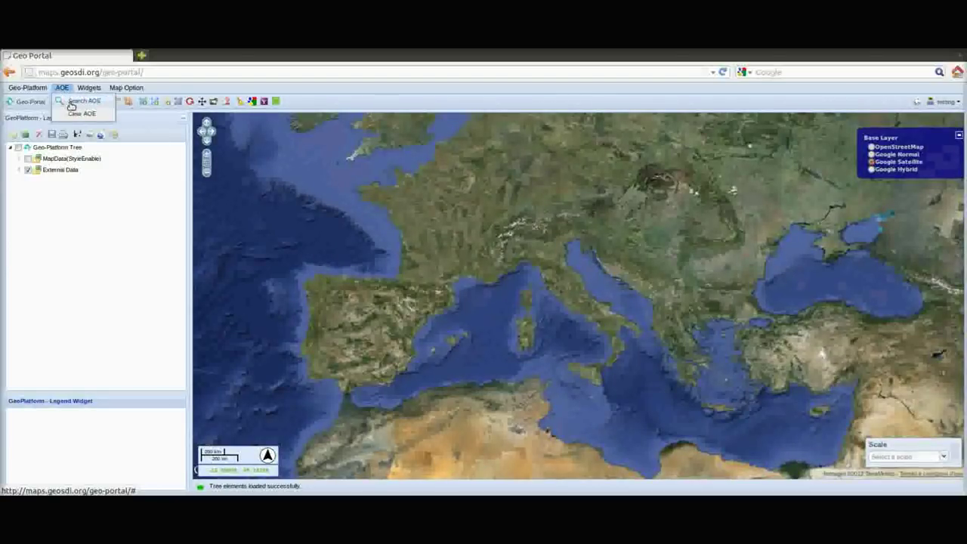
click(76, 100)
double_click(425, 313)
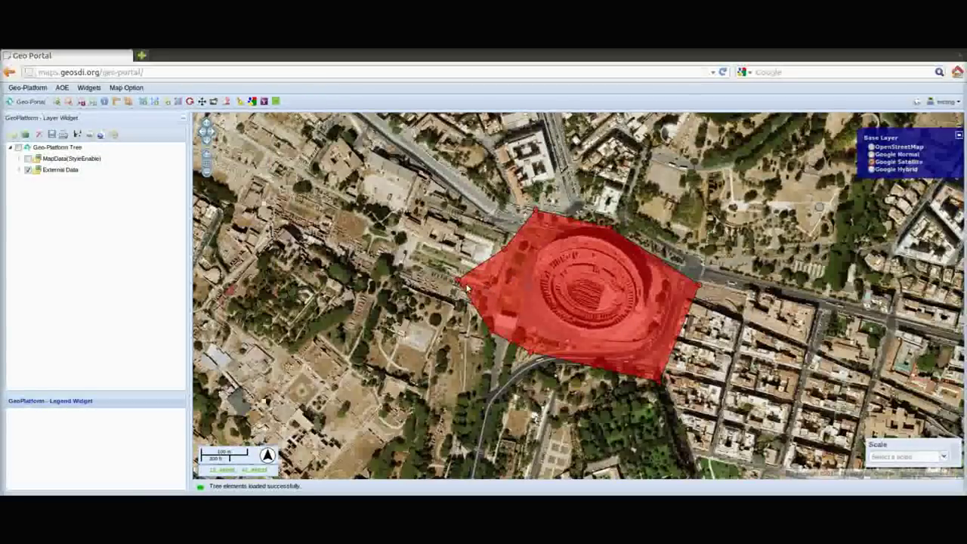
Pull the Colosseum polygon's left vertex inward and save the reshaped geometry
drag(456, 281, 504, 293)
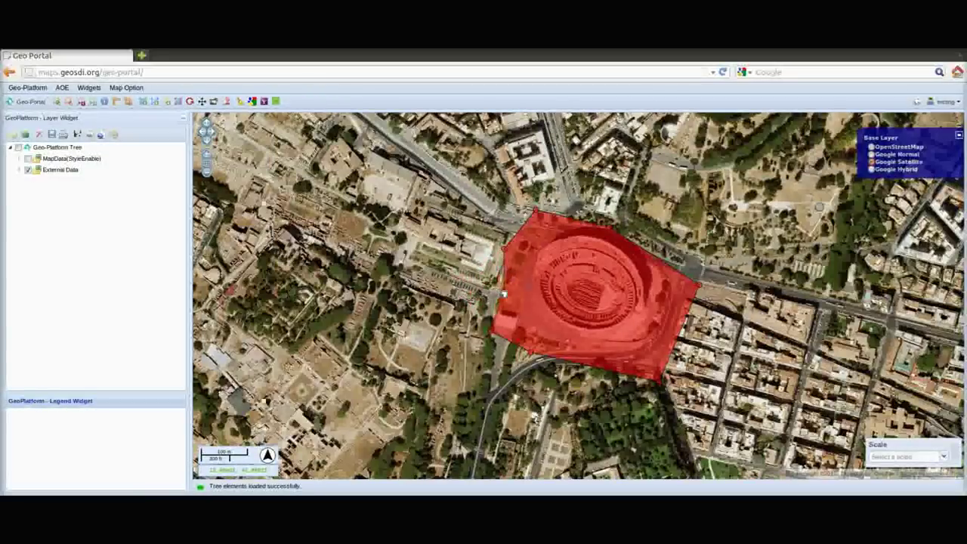
click(451, 370)
click(460, 308)
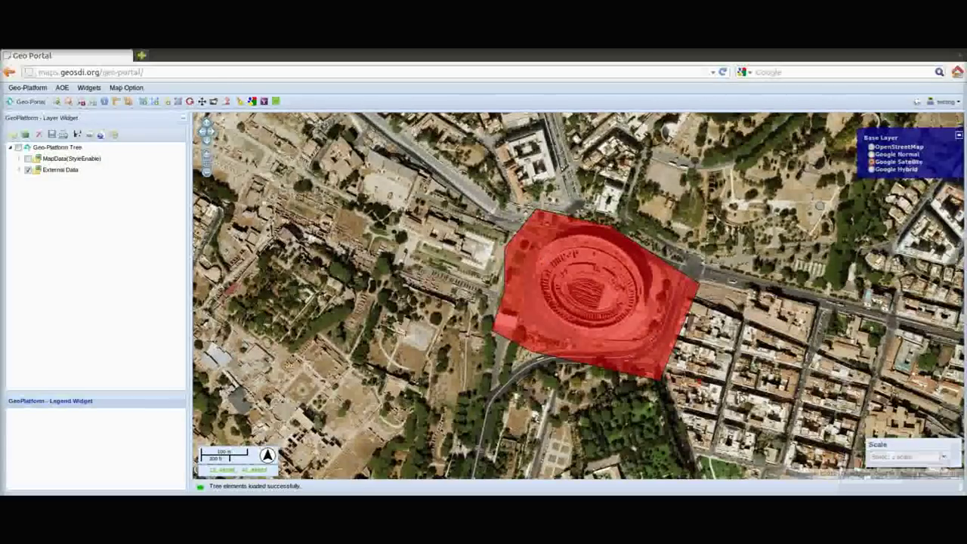
drag(700, 382, 694, 396)
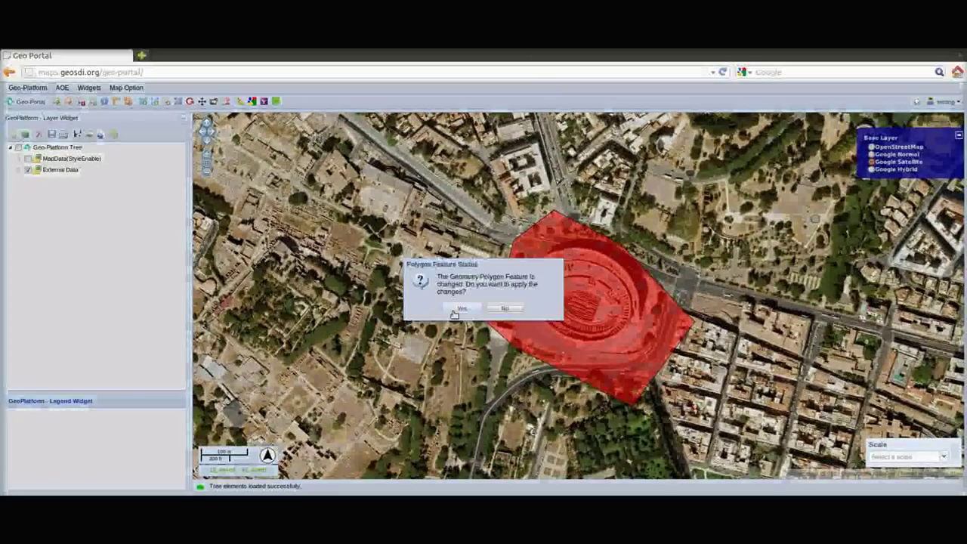
click(459, 308)
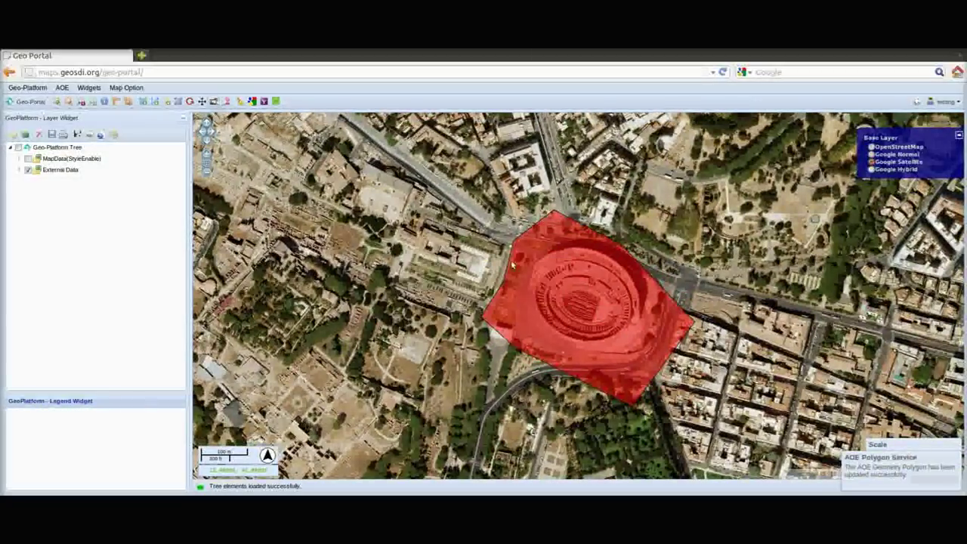
Rotate the Colosseum polygon, save the change, and measure an area on the map
drag(693, 410, 793, 417)
drag(726, 402, 696, 386)
click(461, 308)
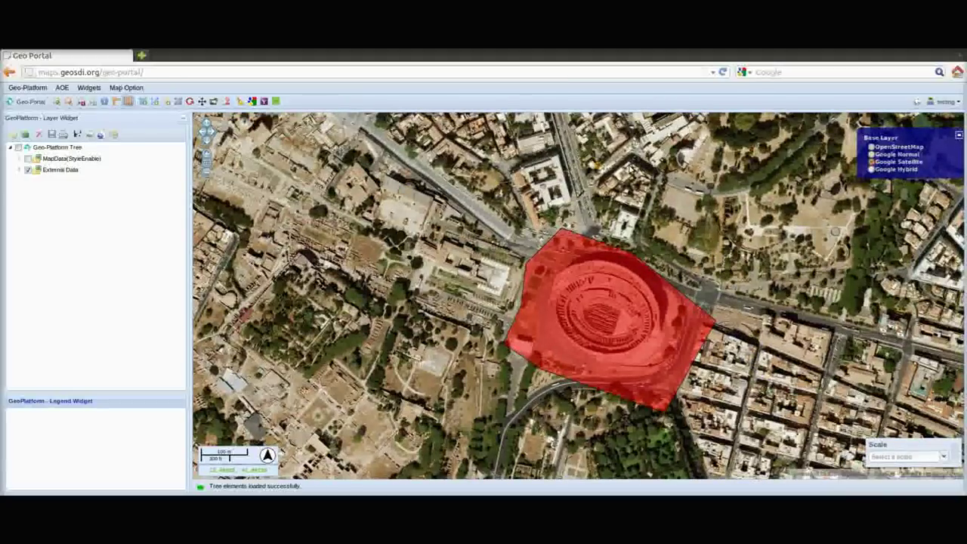
double_click(685, 445)
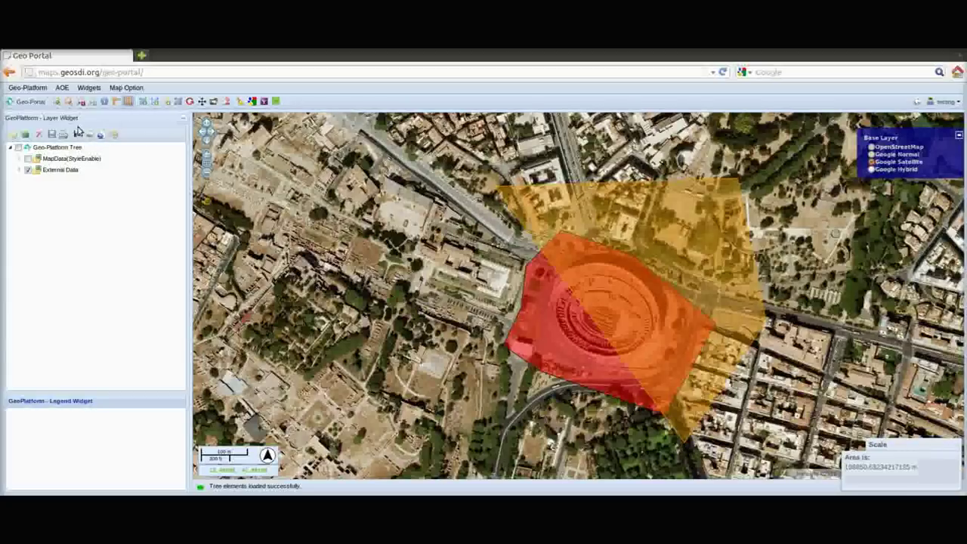
Enable Google Reverse Geocoding and look up addresses at and east of the Colosseum
click(253, 102)
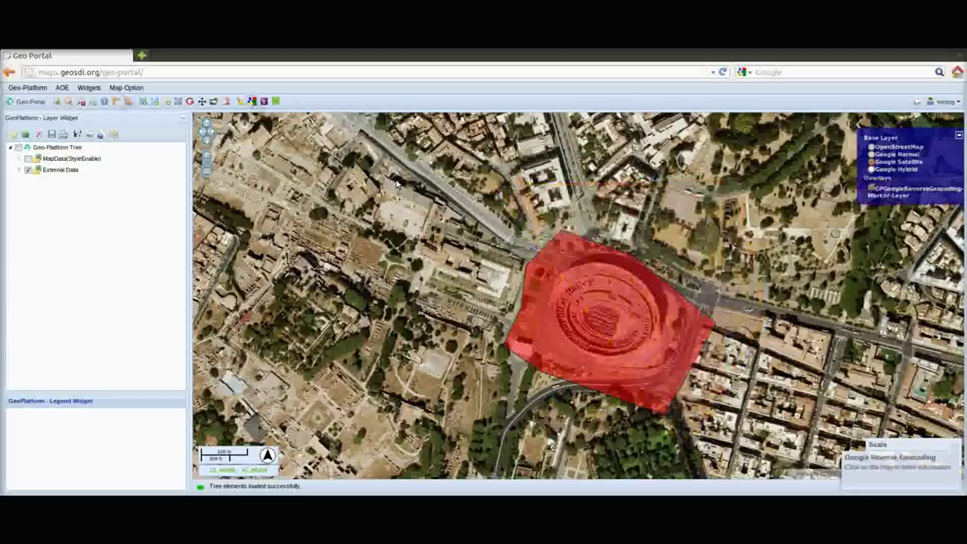
click(400, 186)
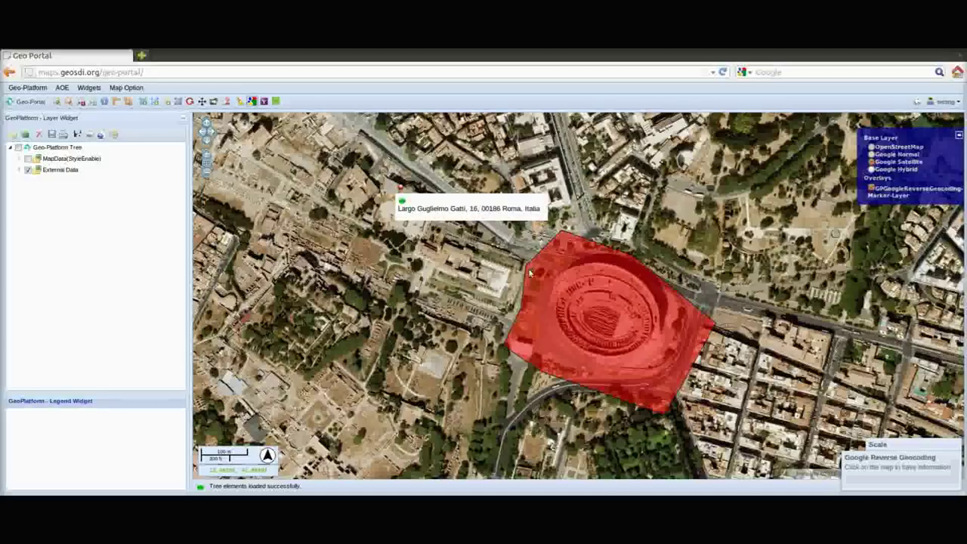
click(590, 311)
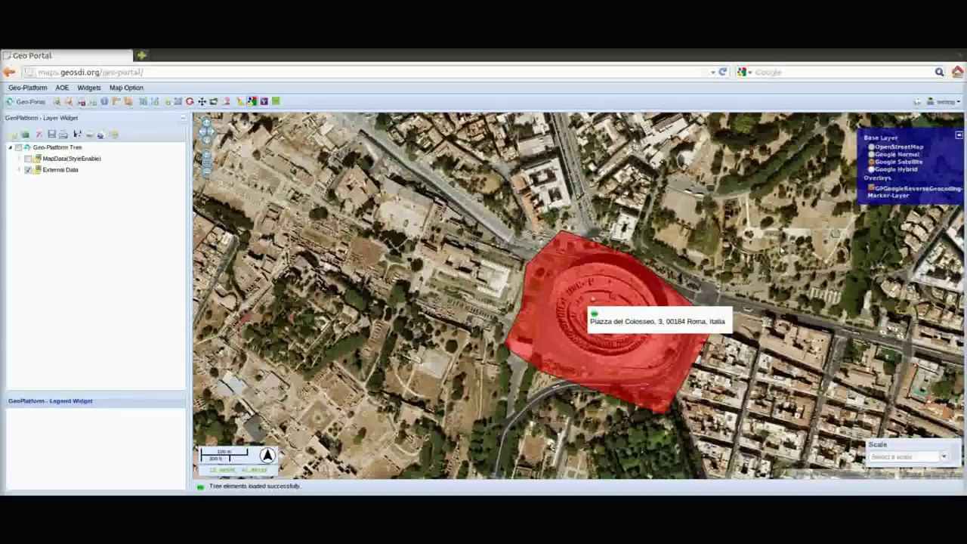
click(786, 254)
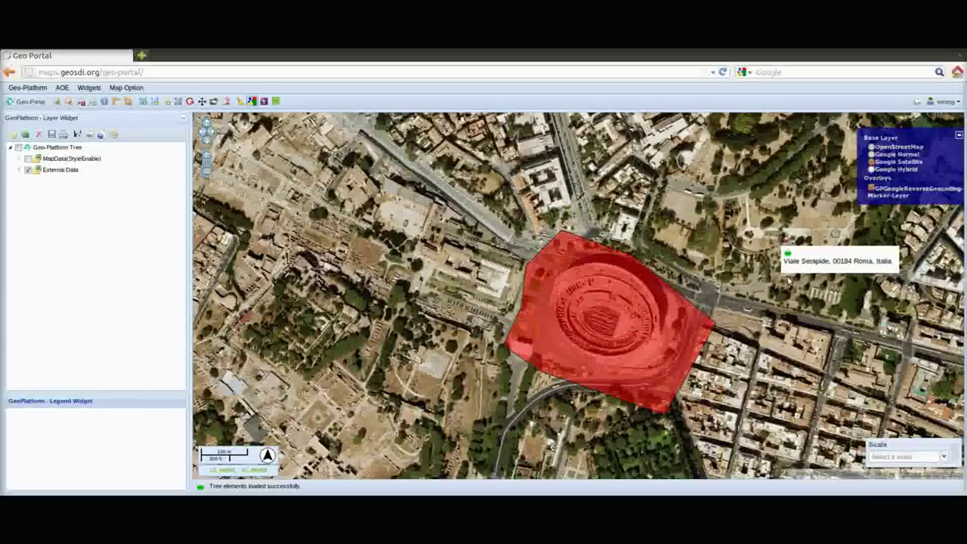
click(46, 160)
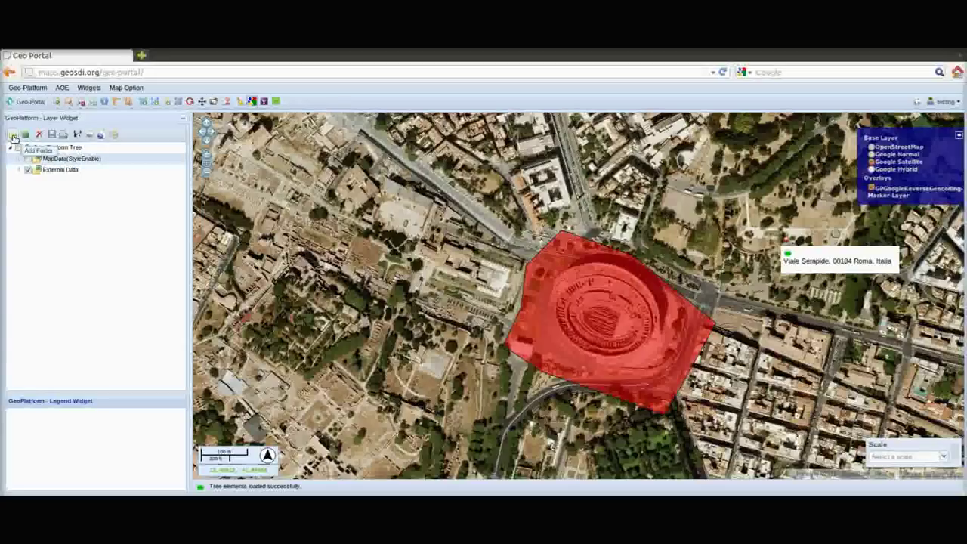
Create a new folder named 'data' inside MapData(StyleEnable)
click(14, 137)
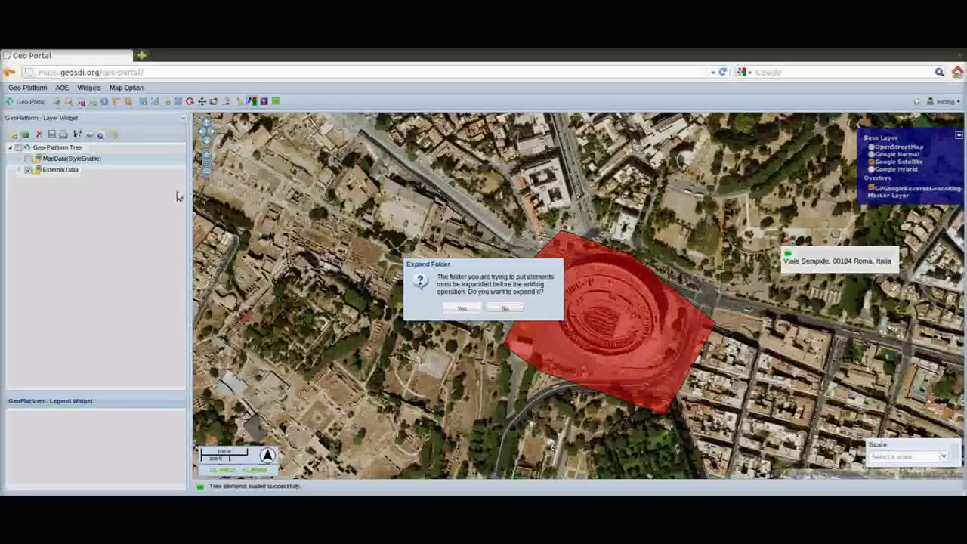
click(462, 309)
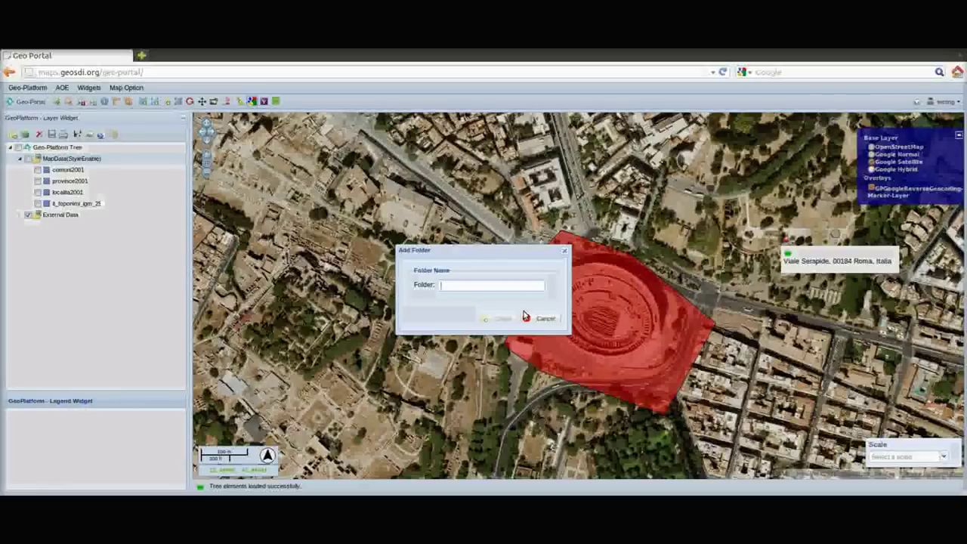
text(data)
key(Return)
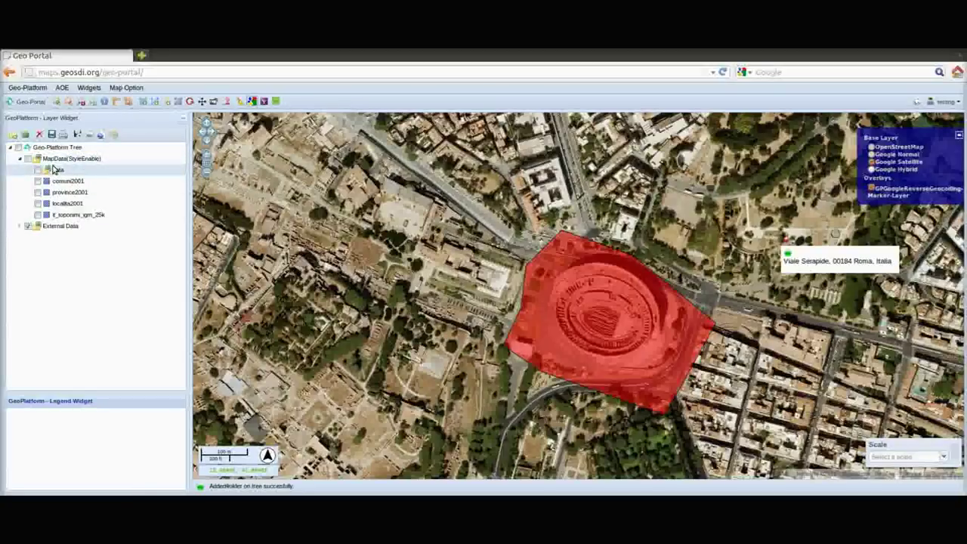
With the data folder selected, bring up the Add Layers choices, skipping the file uploader
click(57, 169)
click(27, 136)
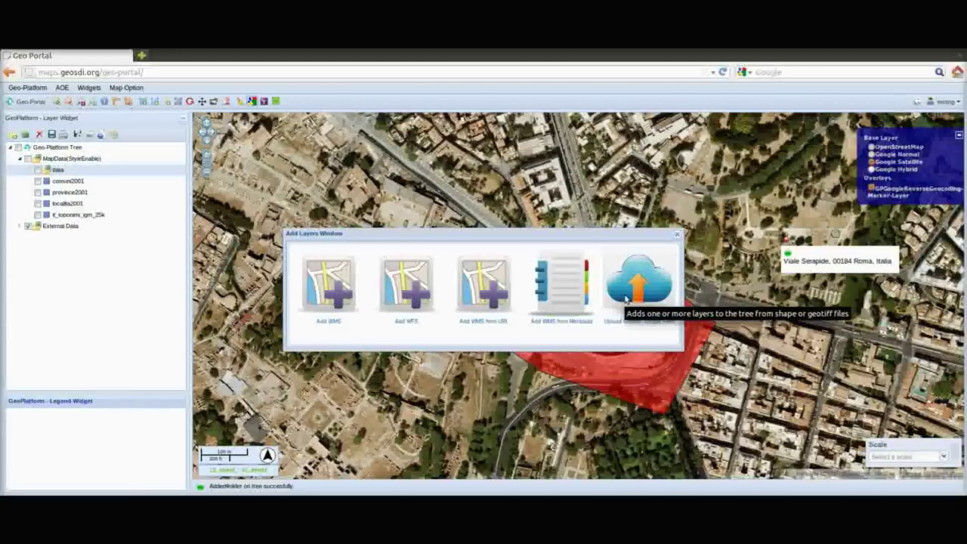
click(626, 300)
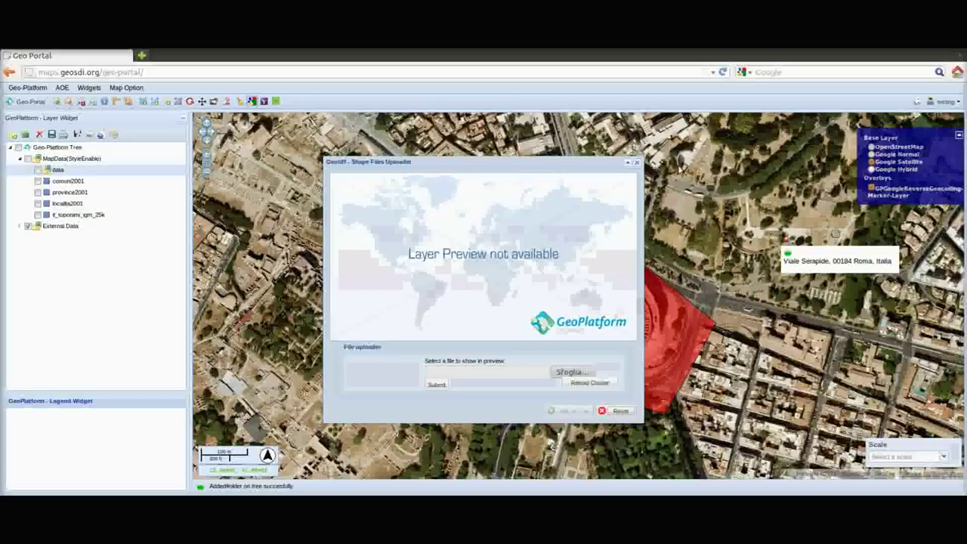
click(637, 161)
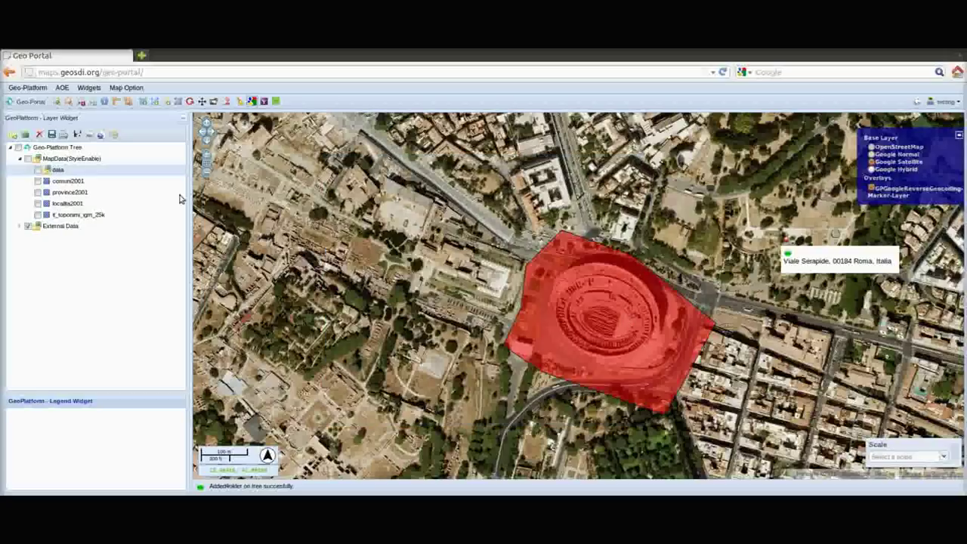
click(72, 158)
click(25, 135)
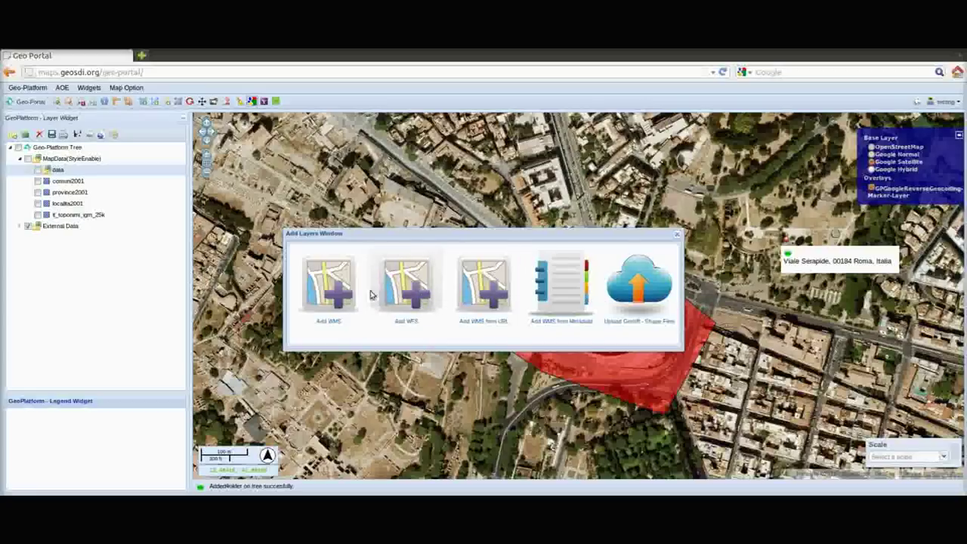
Add province2001, localita2001 and comuni2001 from the MAPS - STYLER SUPPORTED WMS server into data
click(336, 291)
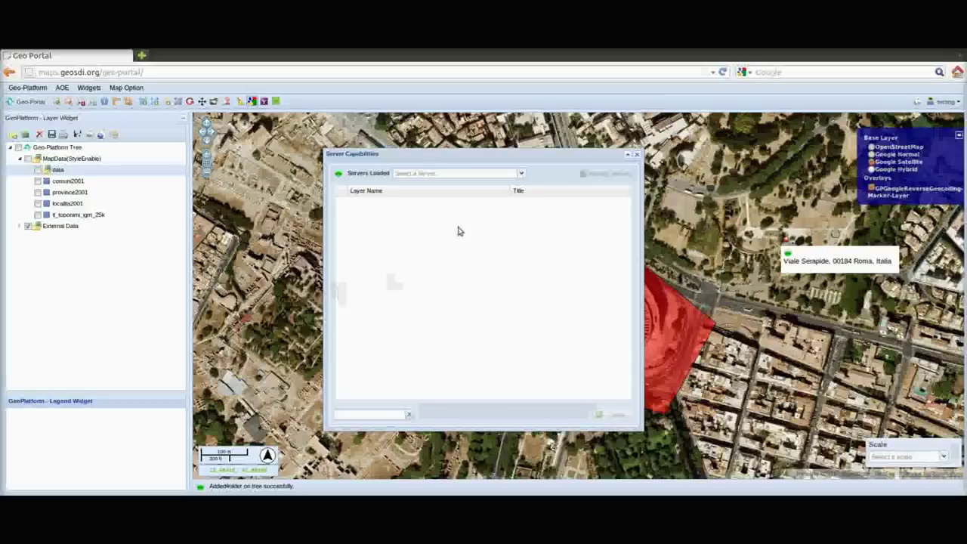
click(521, 173)
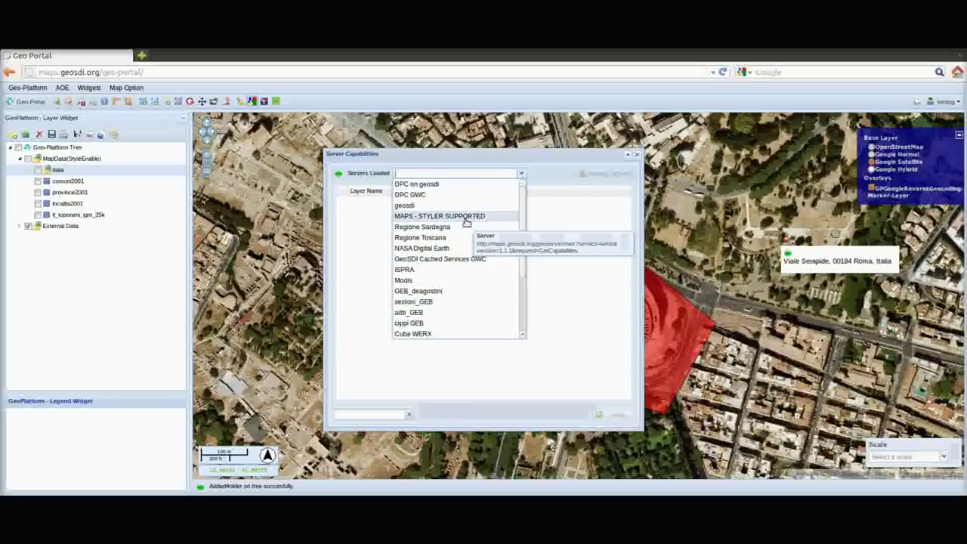
click(466, 217)
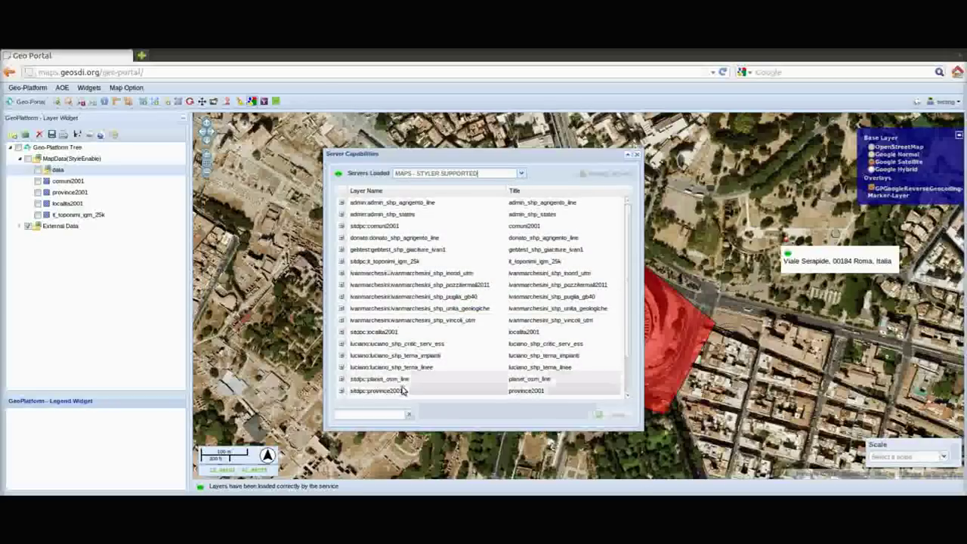
click(399, 391)
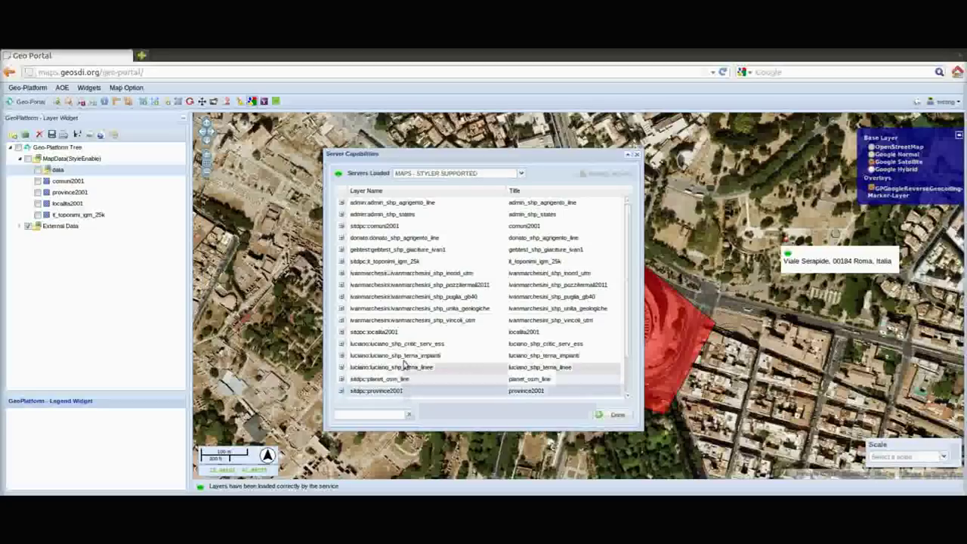
ctrl+click(400, 332)
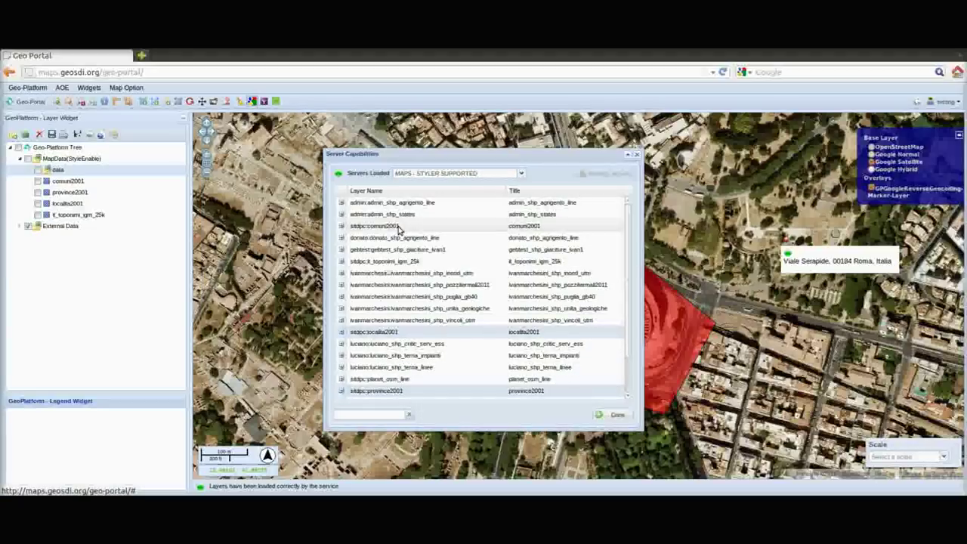
ctrl+click(400, 226)
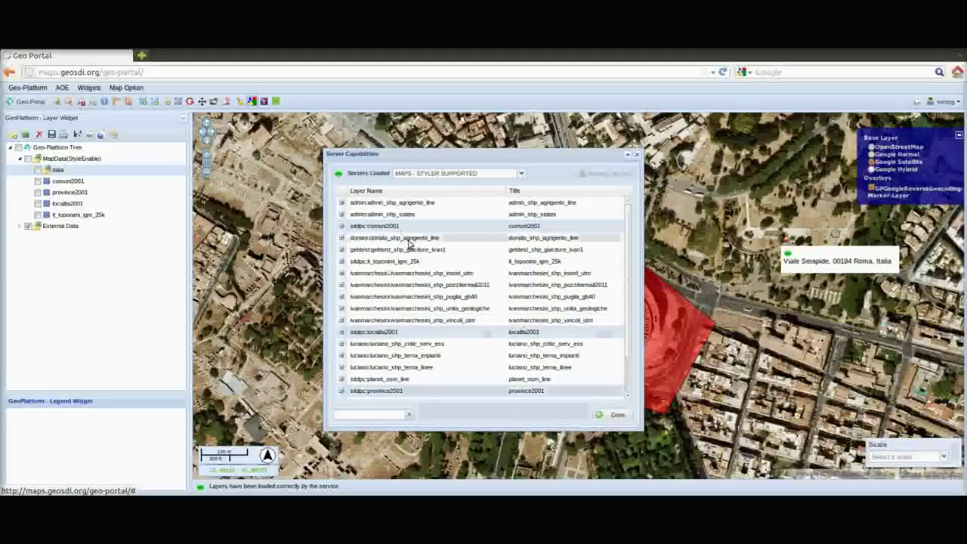
click(618, 414)
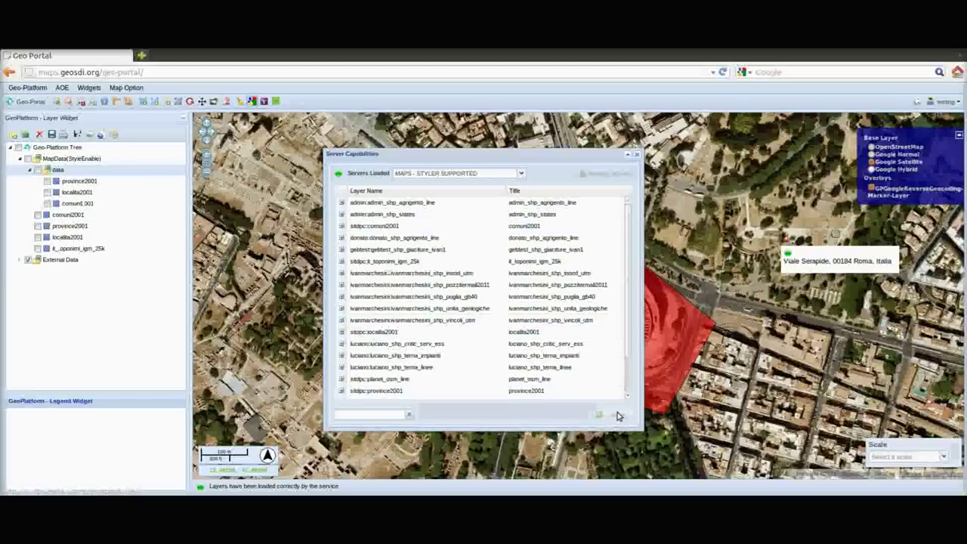
click(637, 155)
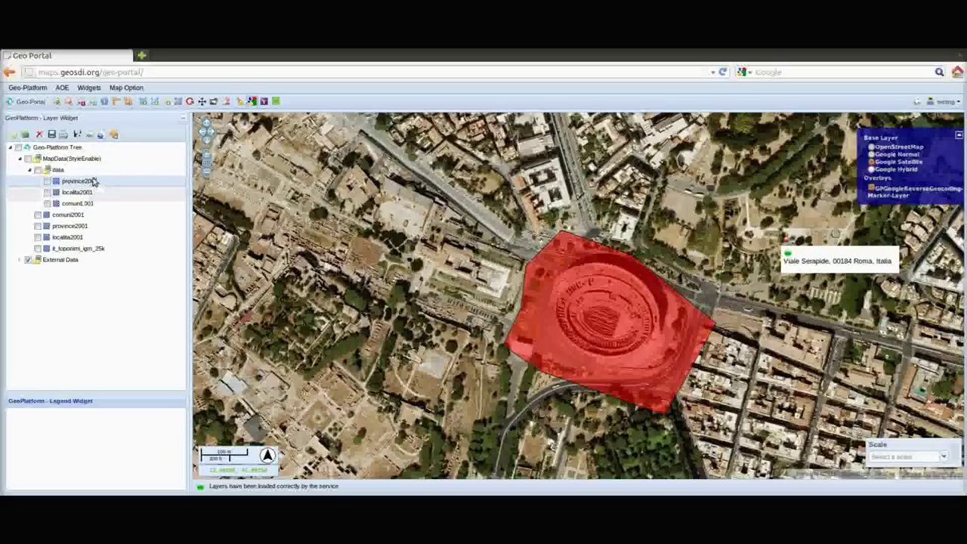
right_click(94, 182)
Zoom to the province2001 extent and turn the layer on
click(104, 186)
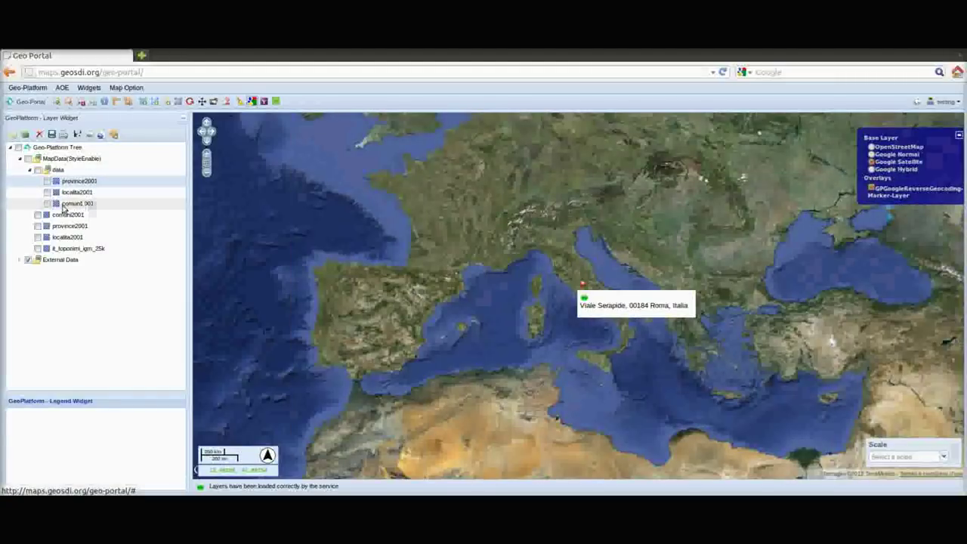
click(47, 182)
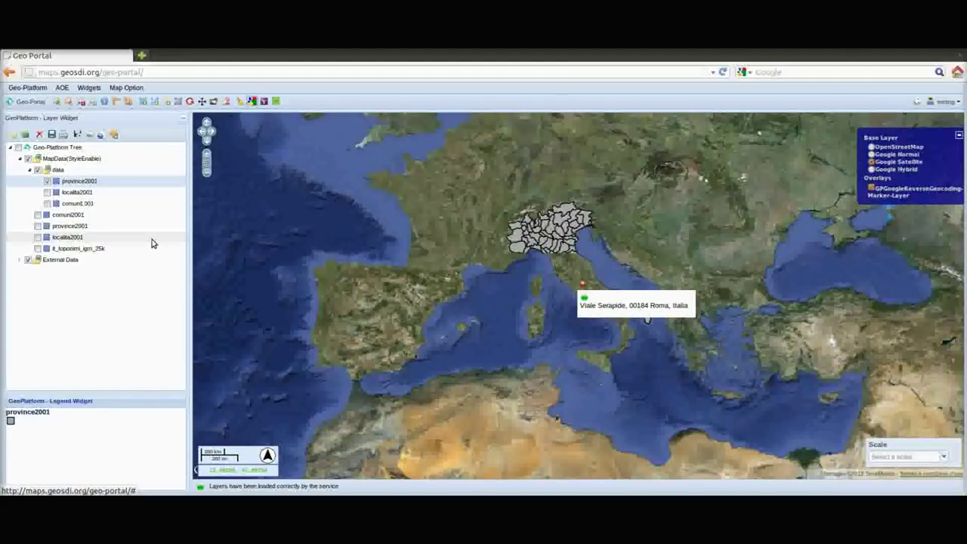
click(114, 135)
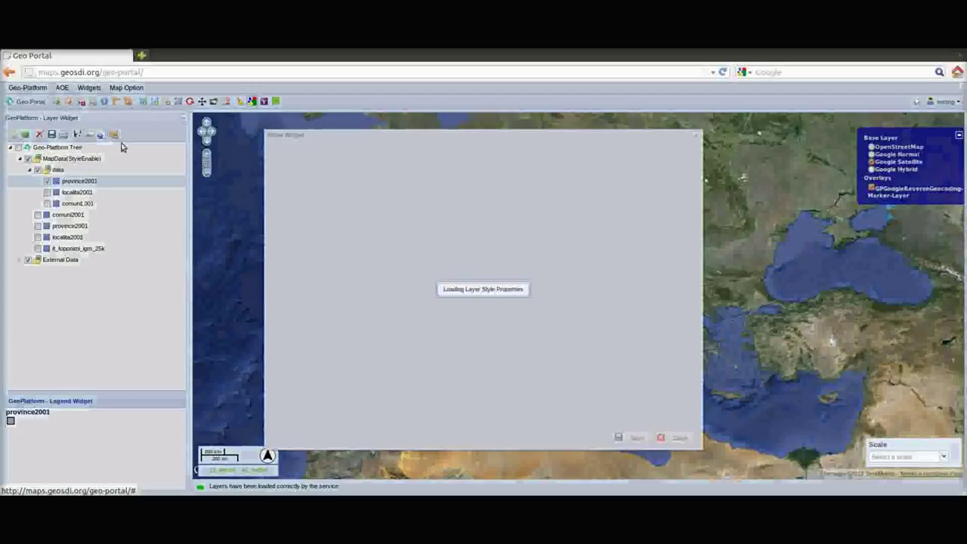
drag(422, 133, 140, 118)
Give province2001 a #43C180 outline and #A88752 fill in the Layer Styler
click(306, 210)
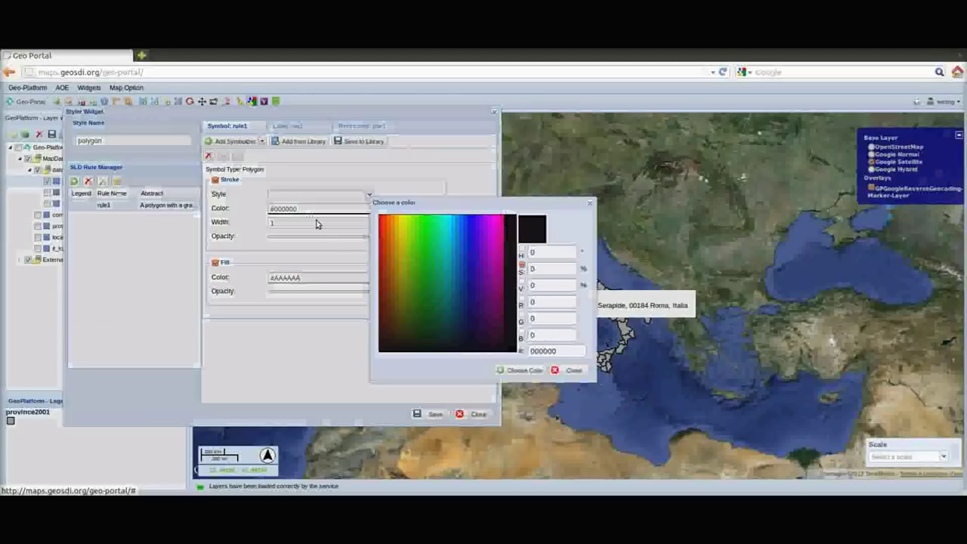
click(444, 278)
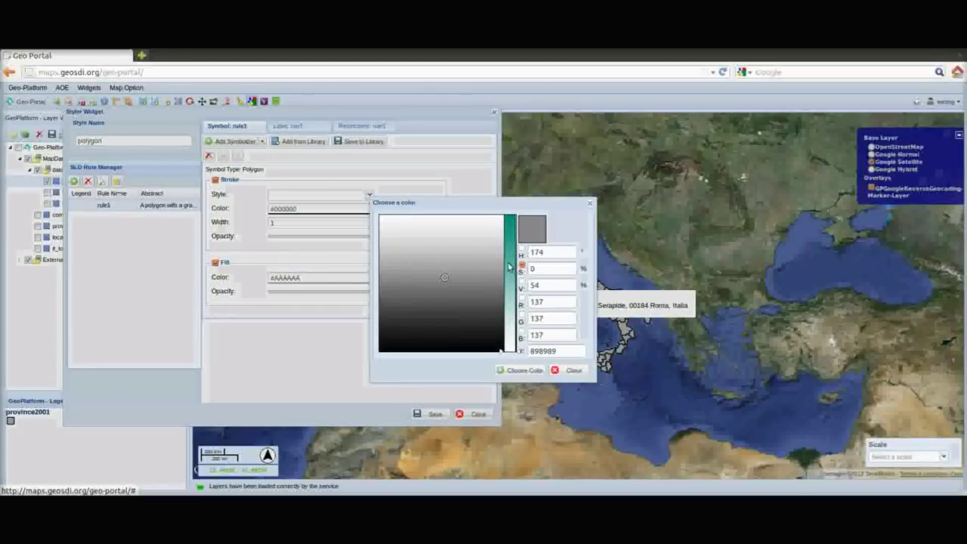
click(510, 262)
click(435, 248)
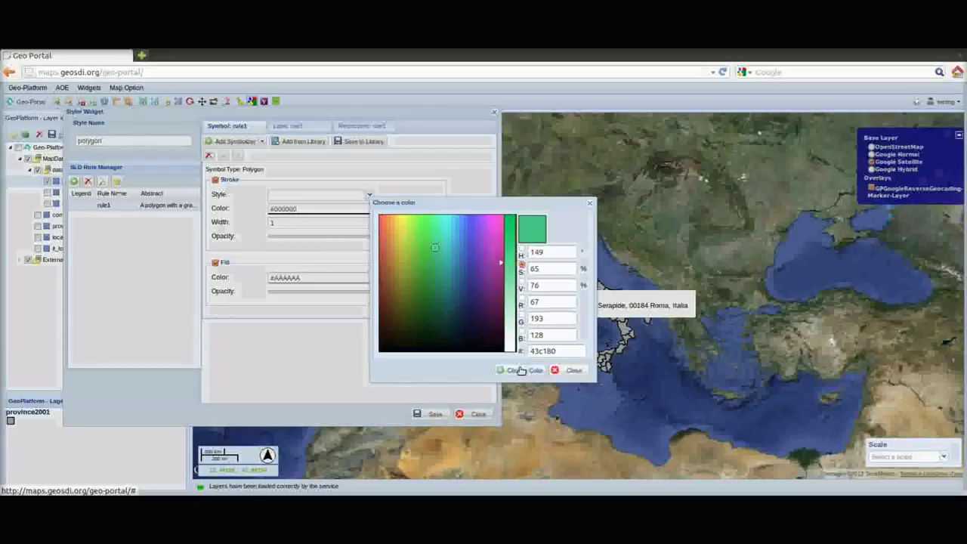
click(520, 370)
click(318, 281)
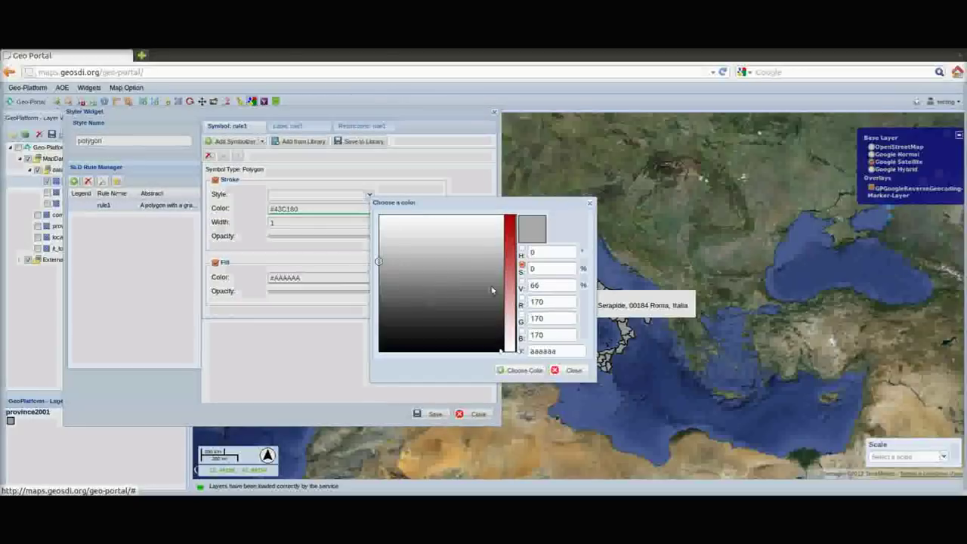
click(504, 284)
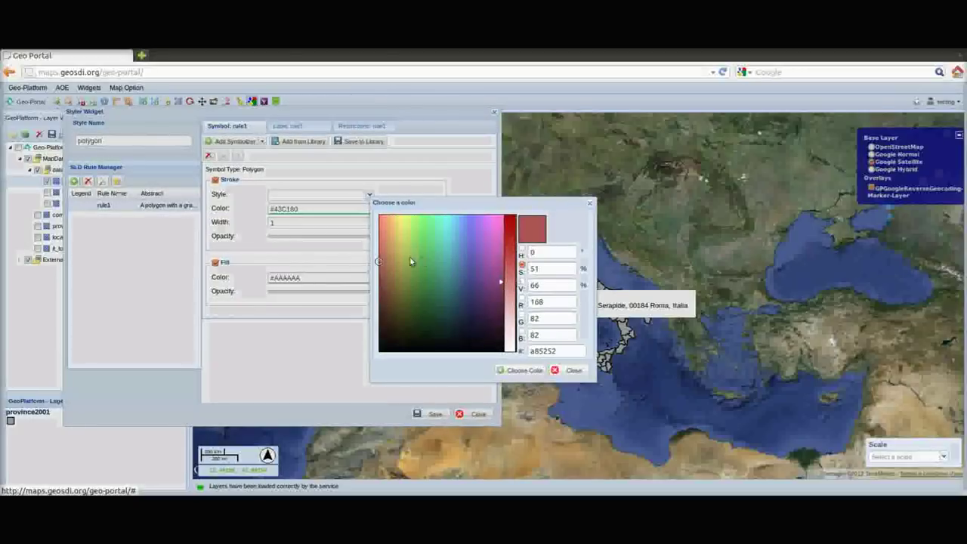
click(391, 261)
click(506, 370)
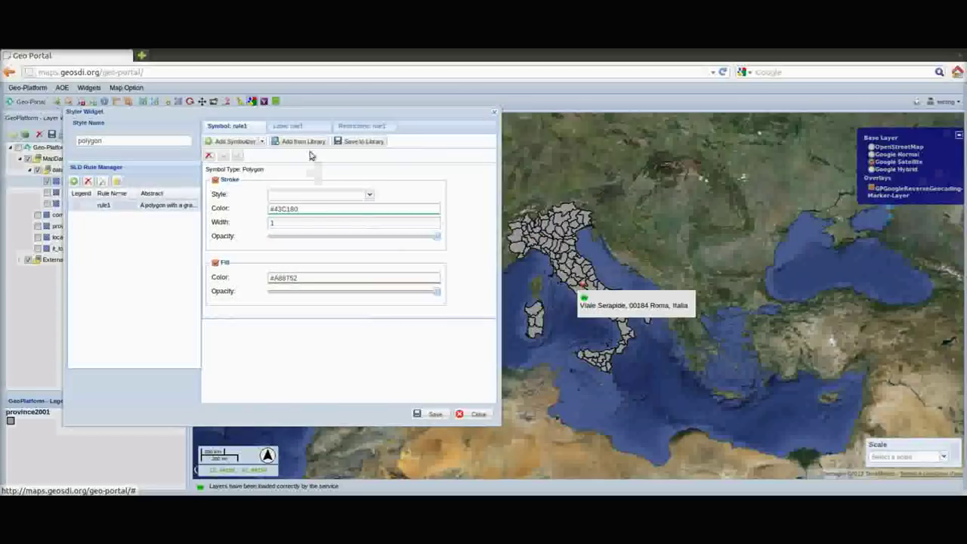
Label provinces by sigla in Book Antiqua size 45, point placement, with fill and halo
click(291, 125)
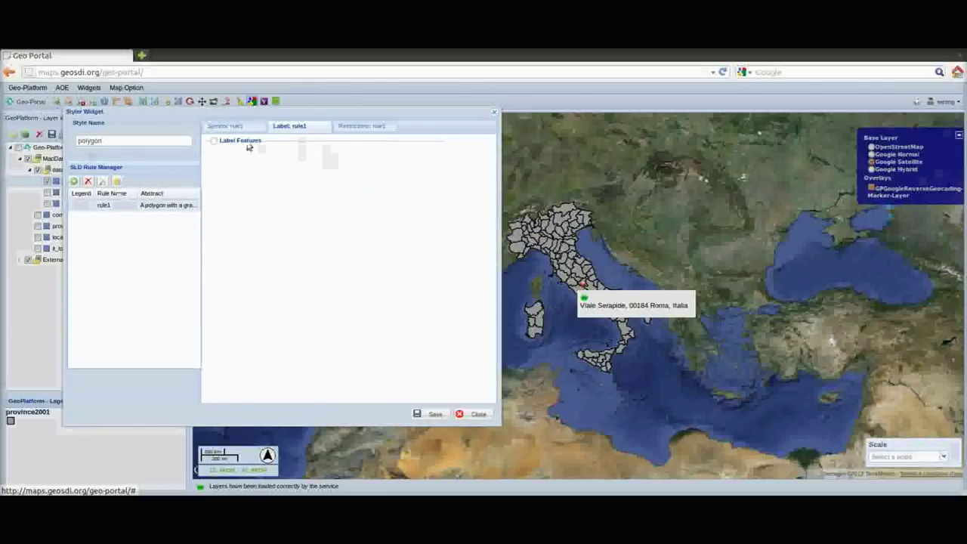
click(215, 142)
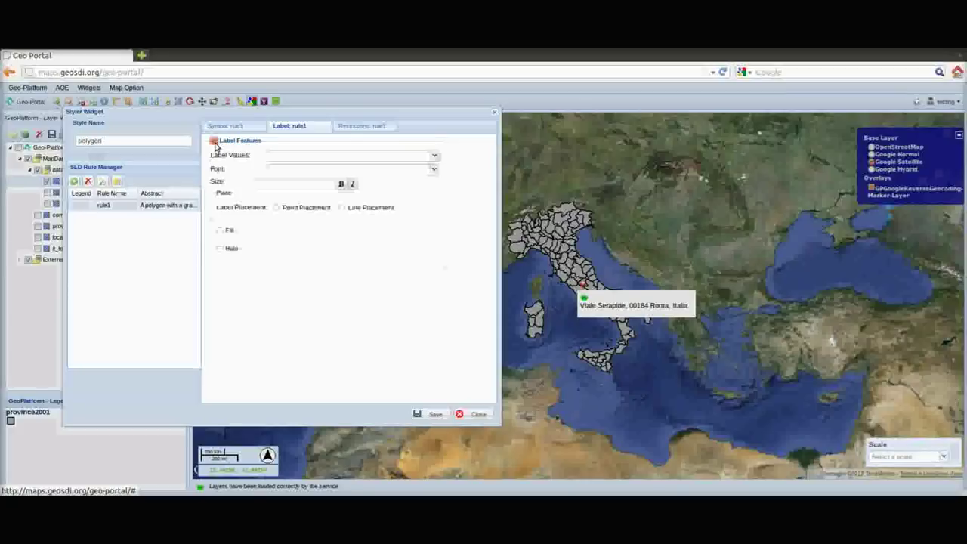
click(325, 158)
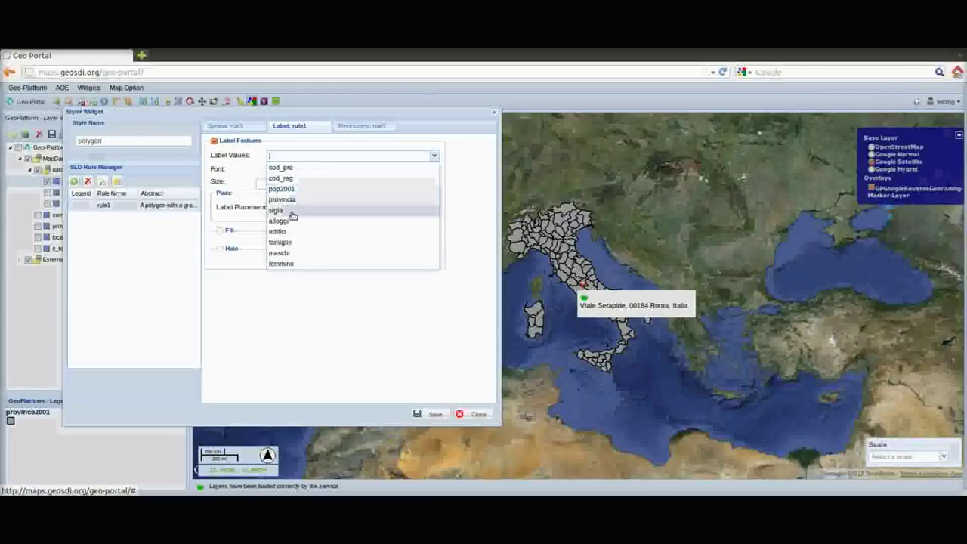
click(290, 210)
click(306, 170)
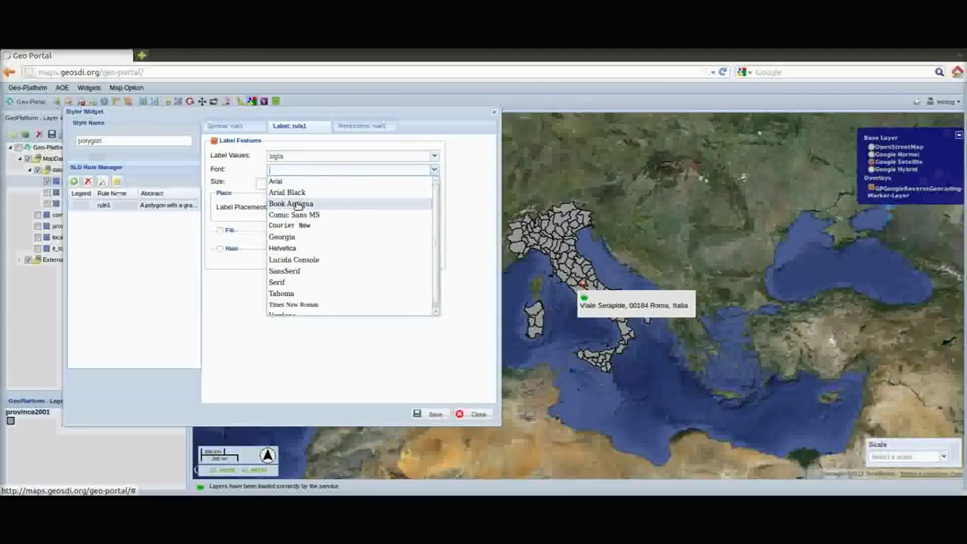
click(291, 204)
click(289, 184)
text(4)
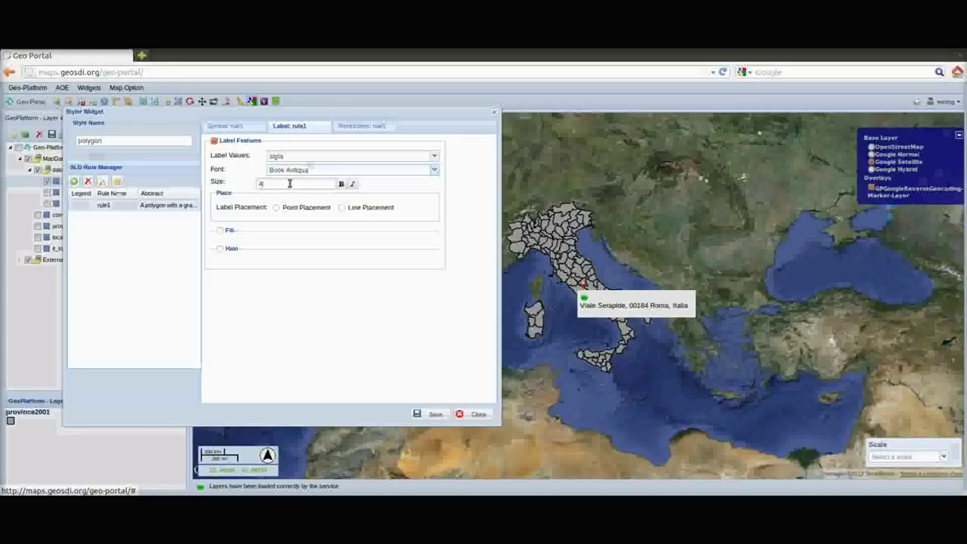
text(5)
click(277, 207)
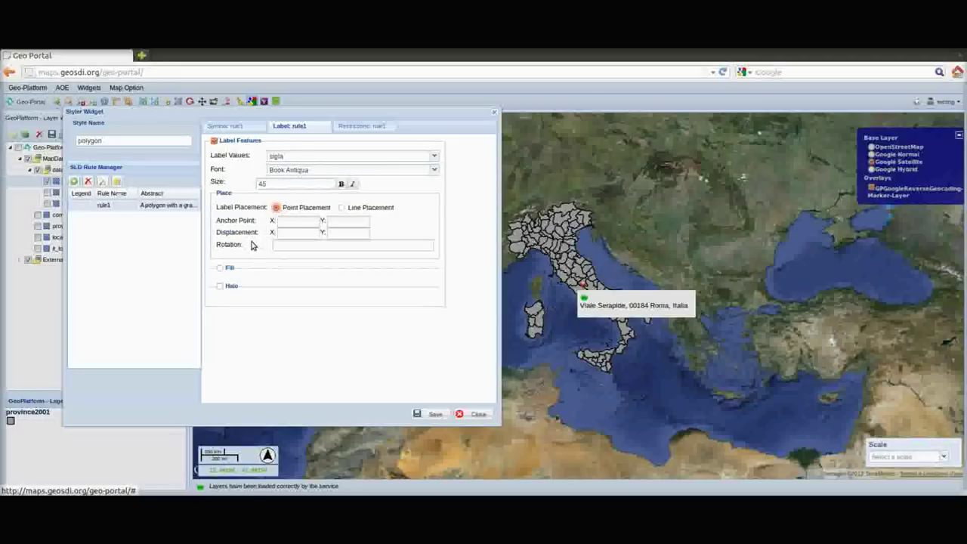
click(219, 267)
click(220, 319)
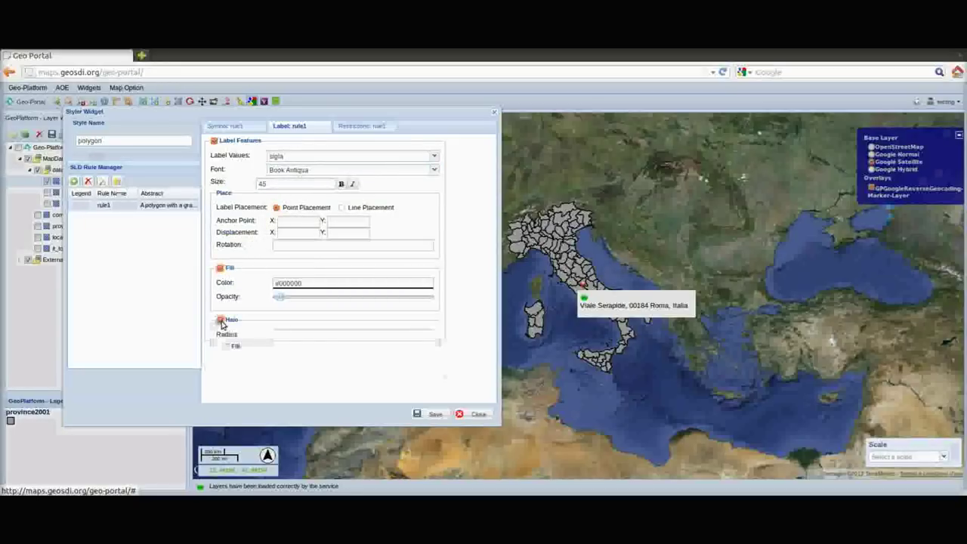
Save and publish the province2001 style, then show the layer's Display properties
click(438, 416)
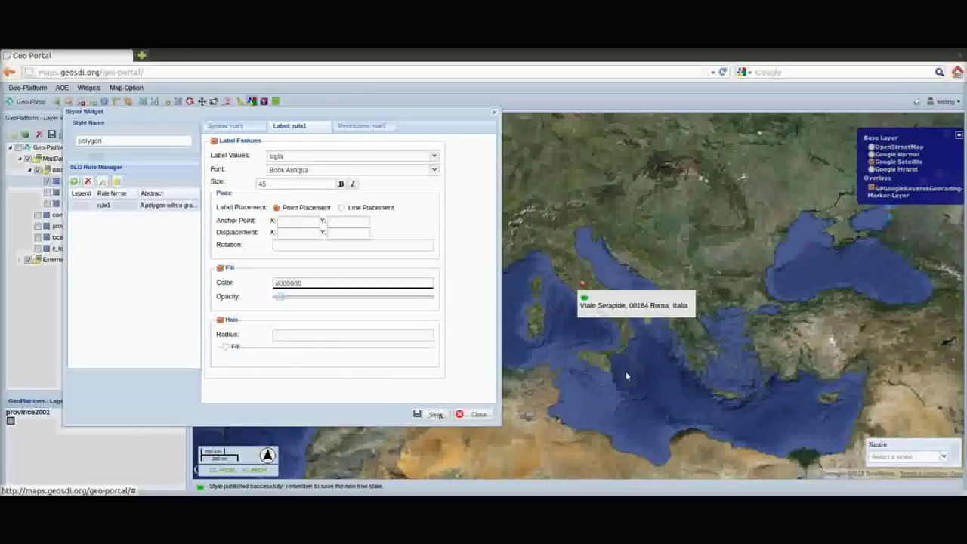
click(478, 414)
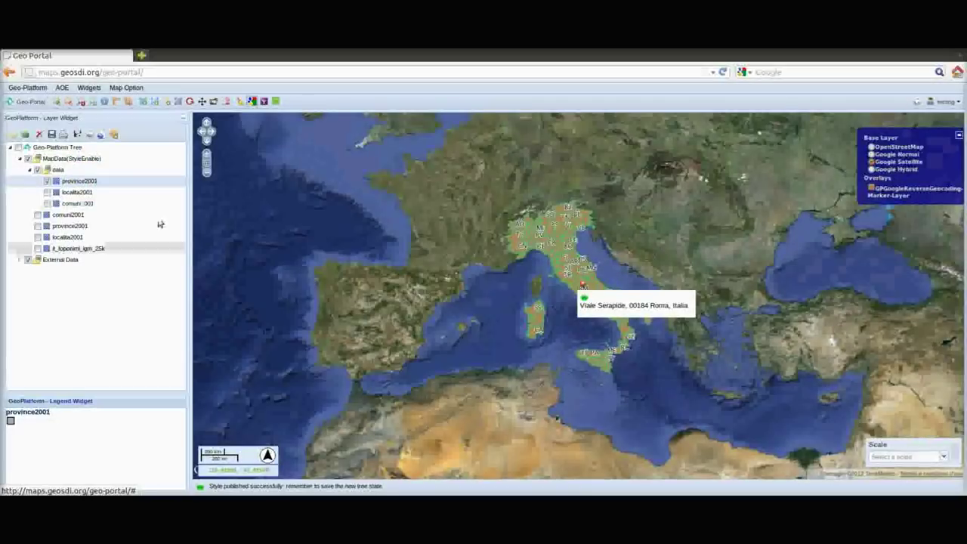
right_click(92, 181)
click(125, 266)
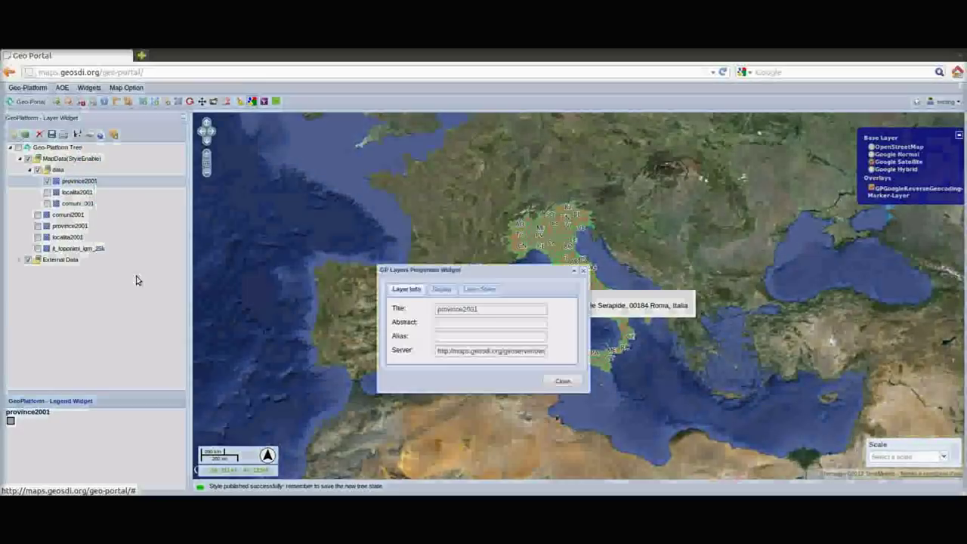
click(439, 290)
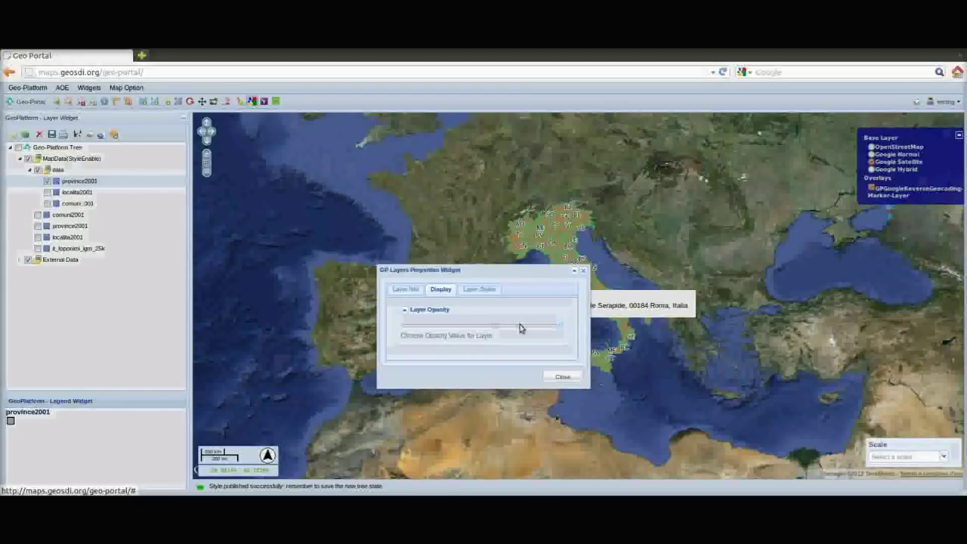
Lower province2001 opacity to near invisibility and close its properties window
drag(556, 330, 463, 326)
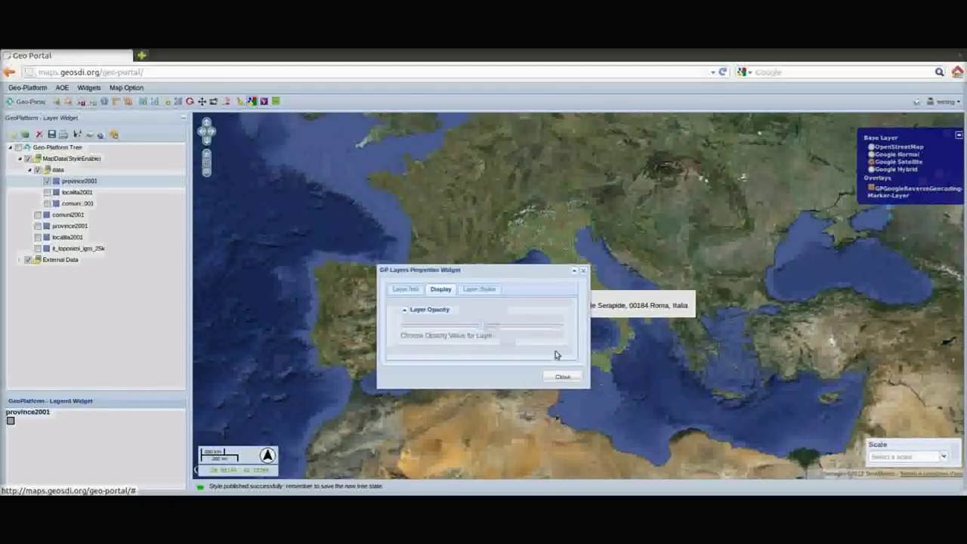
click(561, 375)
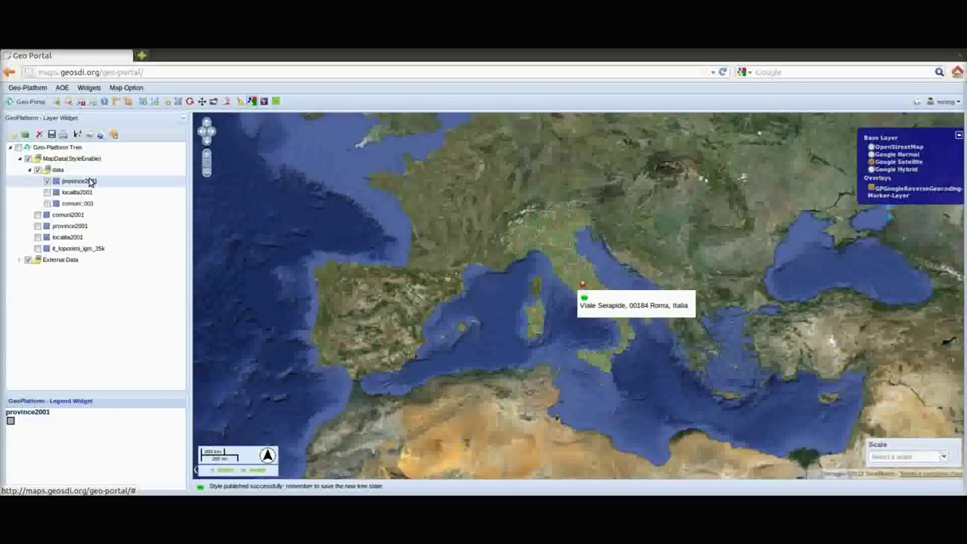
right_click(90, 182)
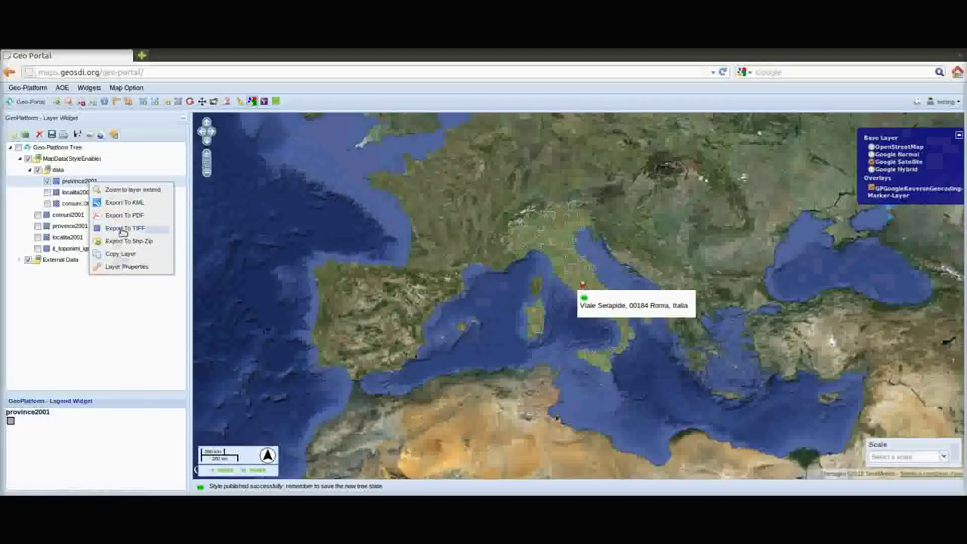
click(26, 193)
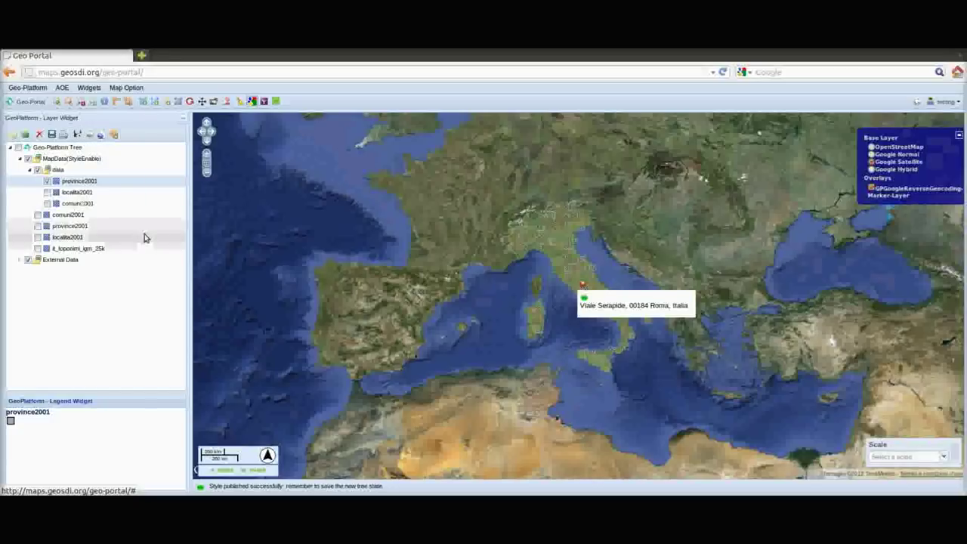
Sign in to Google Earth Builder with the saved Google account and its stored password
click(957, 137)
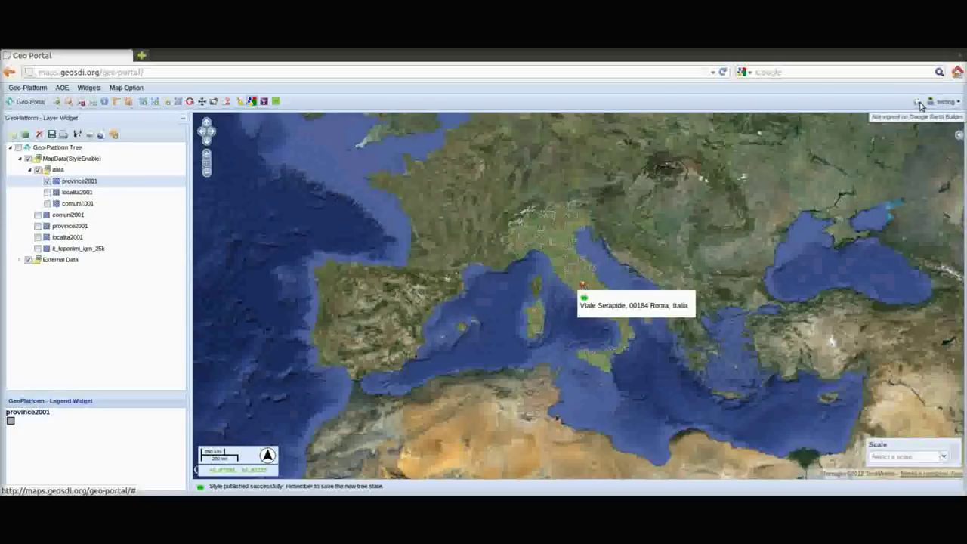
click(933, 103)
click(923, 115)
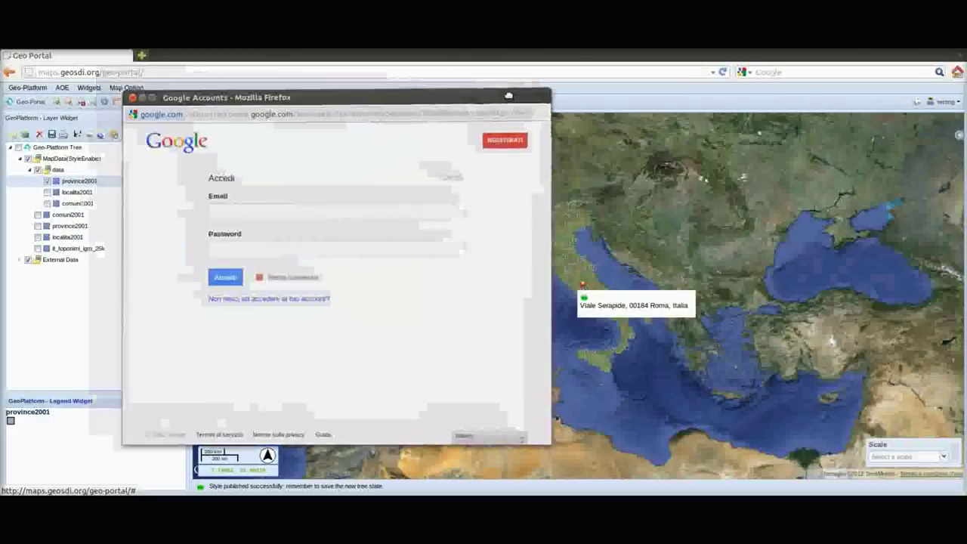
text(dimitri)
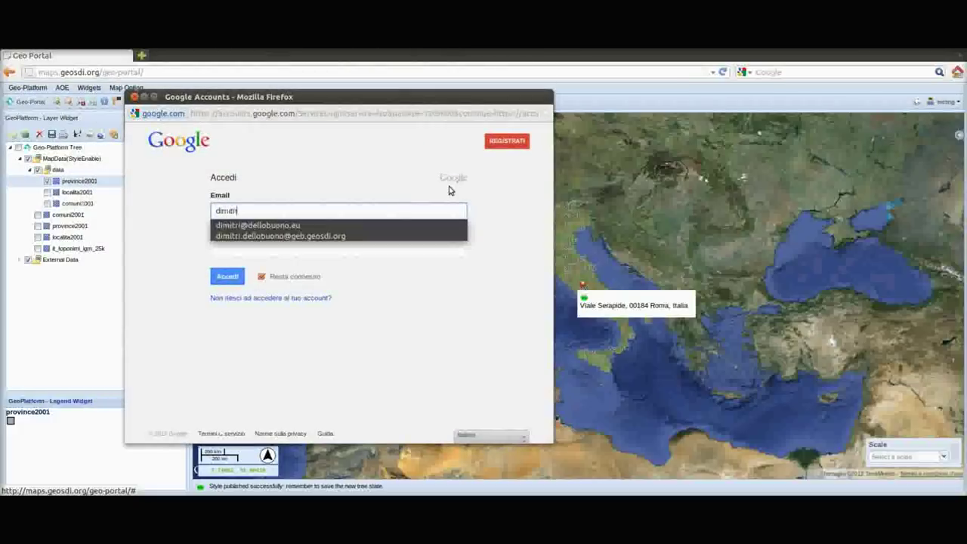
key(Down)
key(Down)
key(Return)
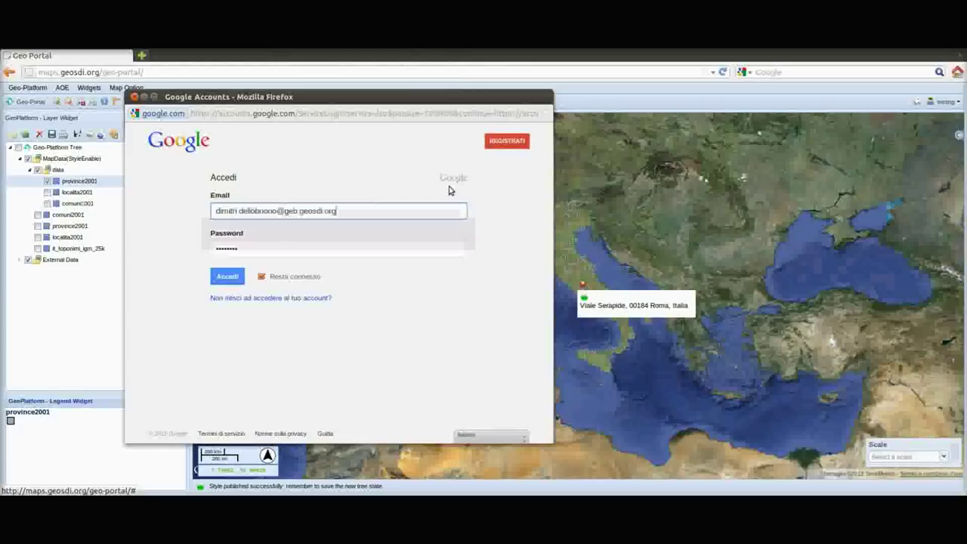
click(227, 276)
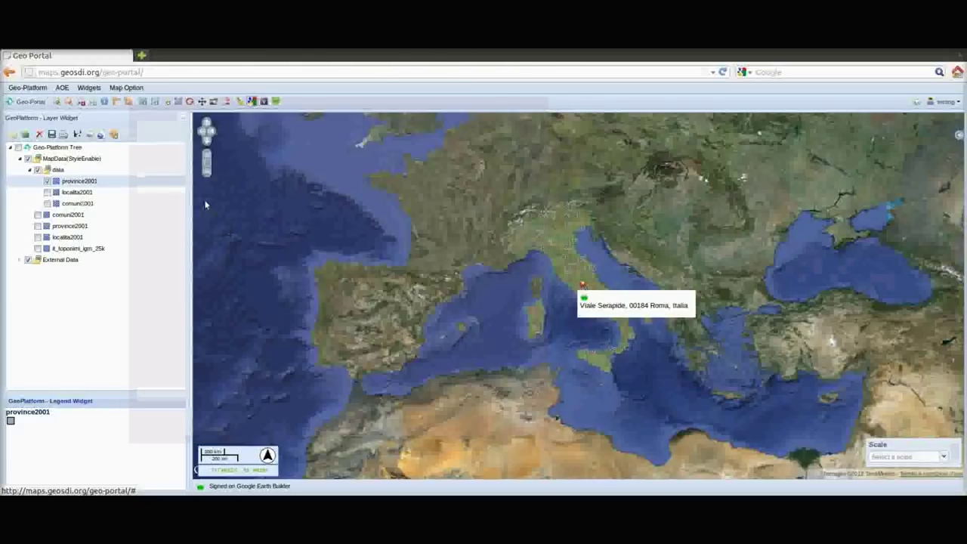
Add the DE AGOSTINI 750000, 1000000 and 250000 layers from GEB_deagostini into data
click(91, 170)
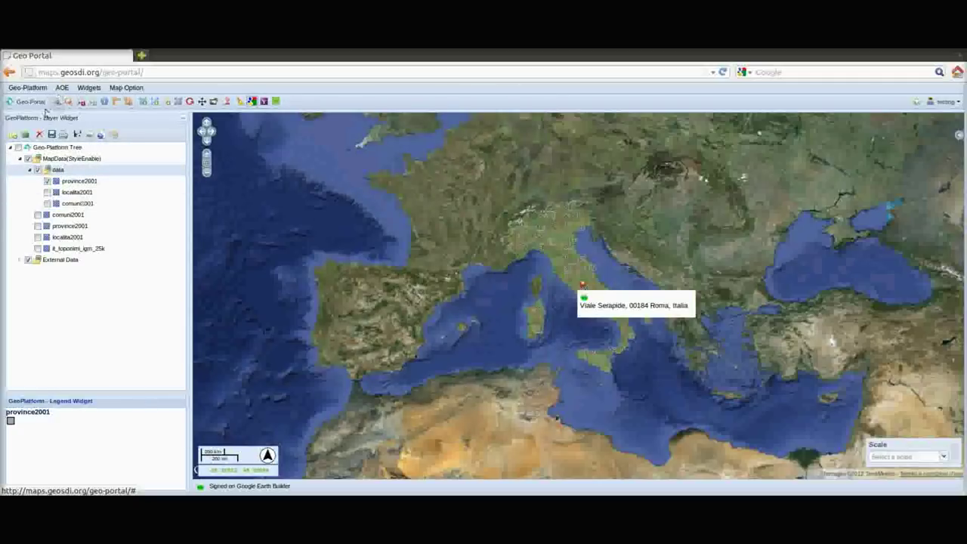
click(25, 137)
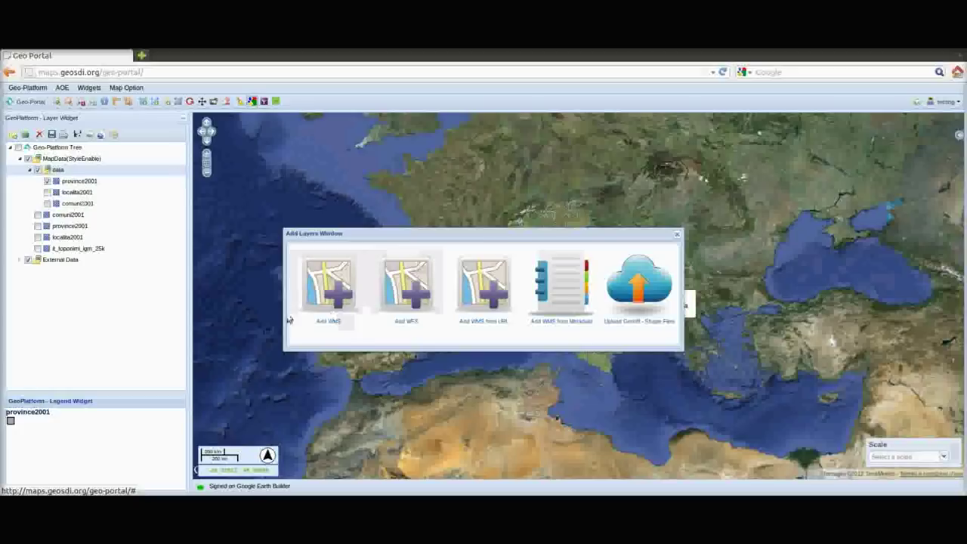
click(333, 287)
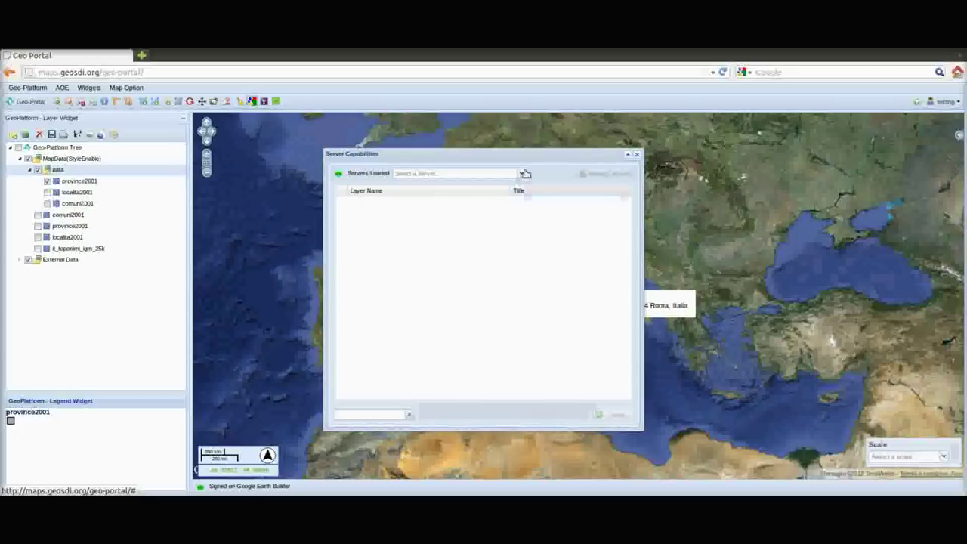
click(524, 174)
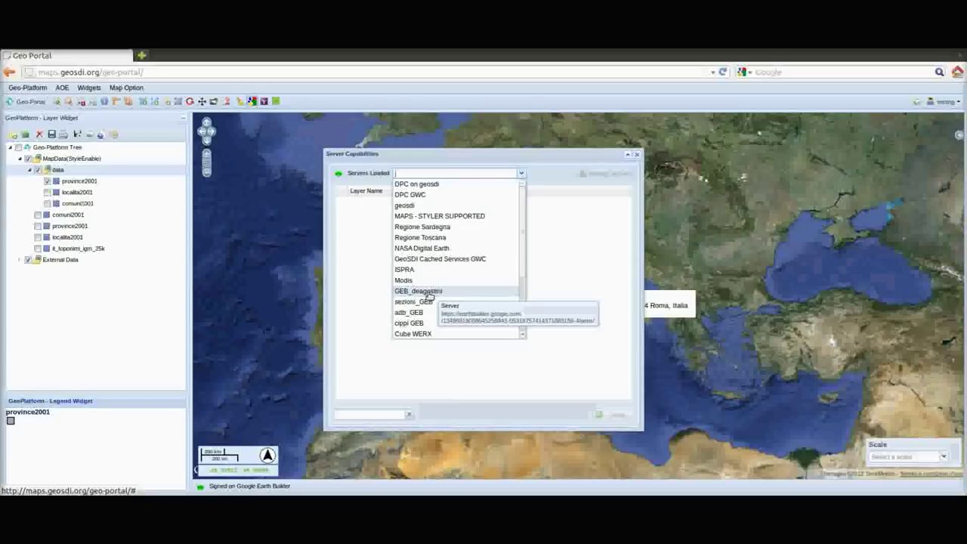
click(429, 294)
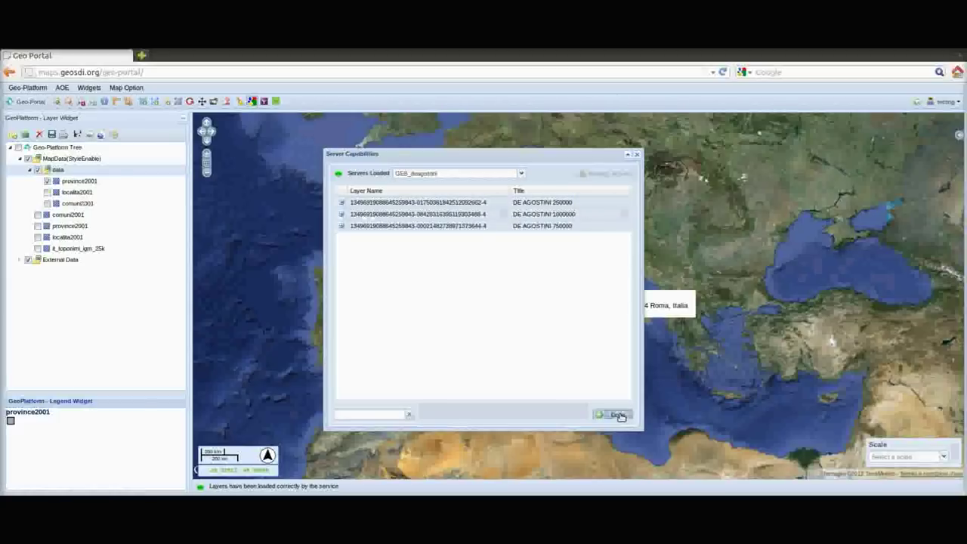
click(618, 415)
click(636, 154)
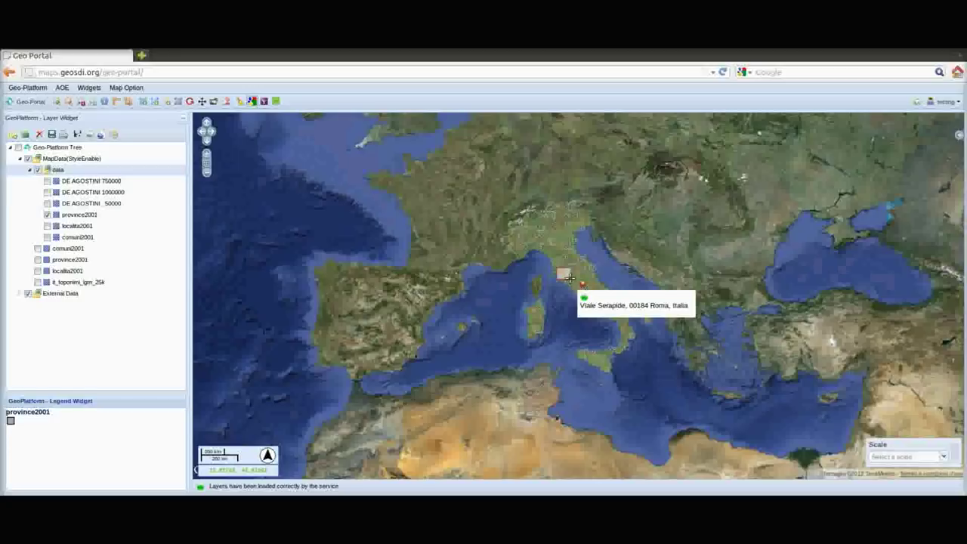
drag(569, 278, 573, 282)
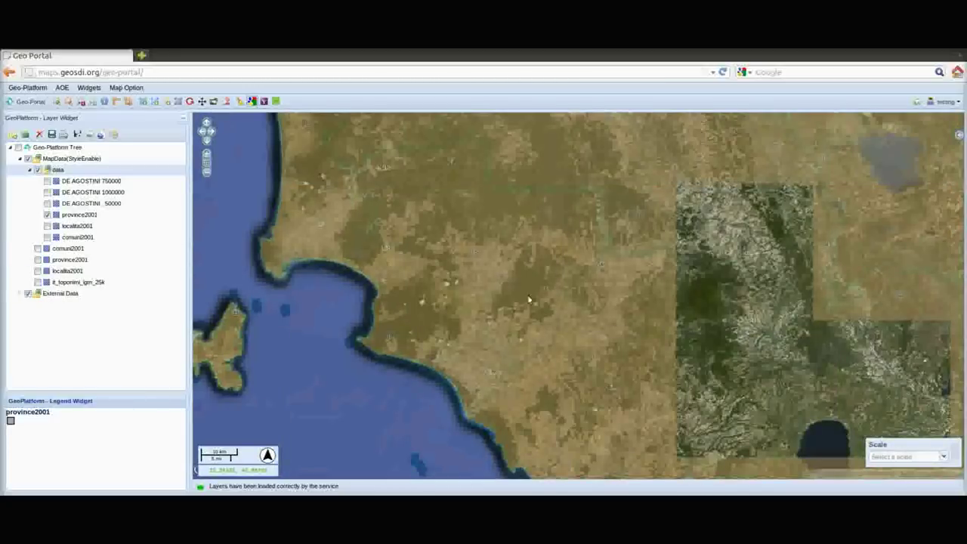
Switch on the DE AGOSTINI 250000 layer in the Layer Widget
click(47, 204)
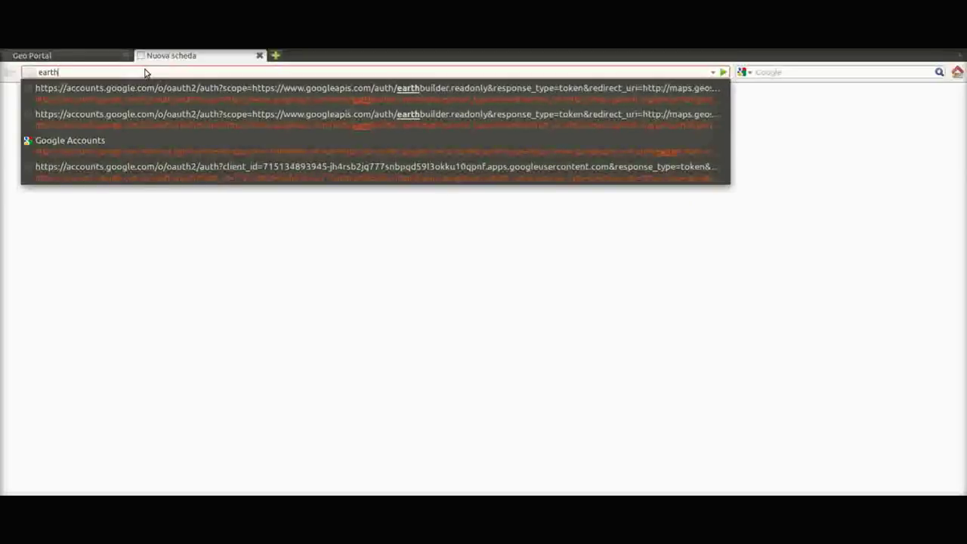
Start entering the Earth Builder address 'earthbuilder.goo' in a new browser tab
text(hbuilder.google.com/admin/#DashboardPlace:cid=13496190880432598436)
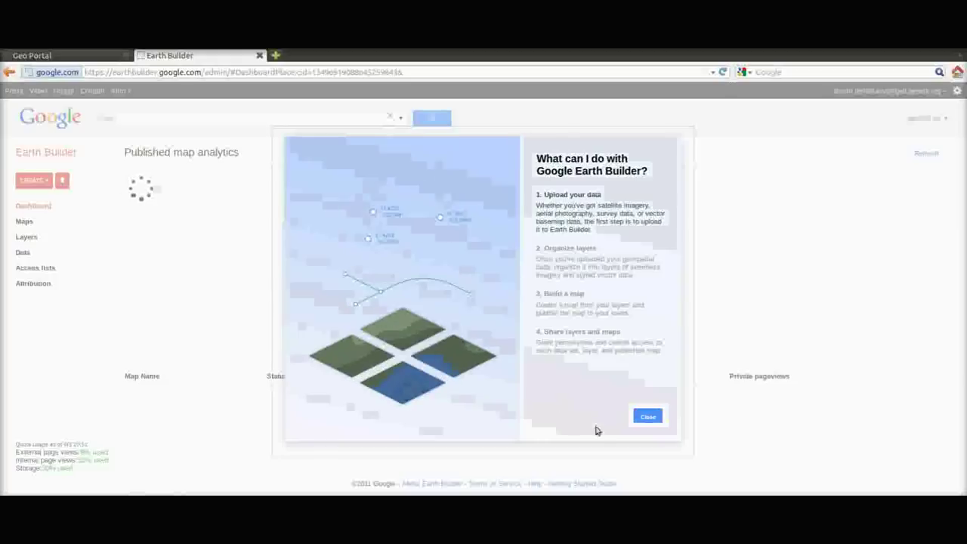
In Earth Builder, skip the welcome overview, open the DE_AGOSTINI map's details, then return to Geo Portal
click(647, 416)
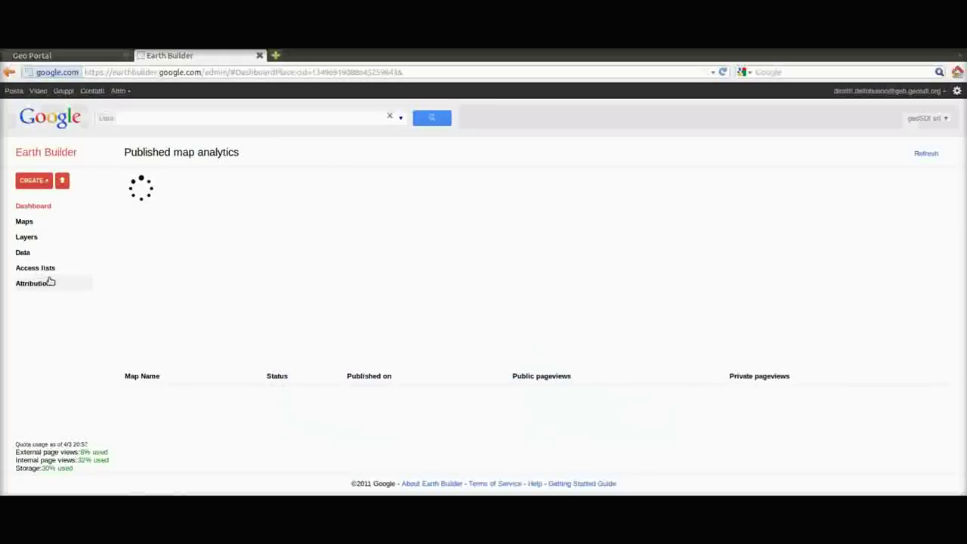
click(25, 222)
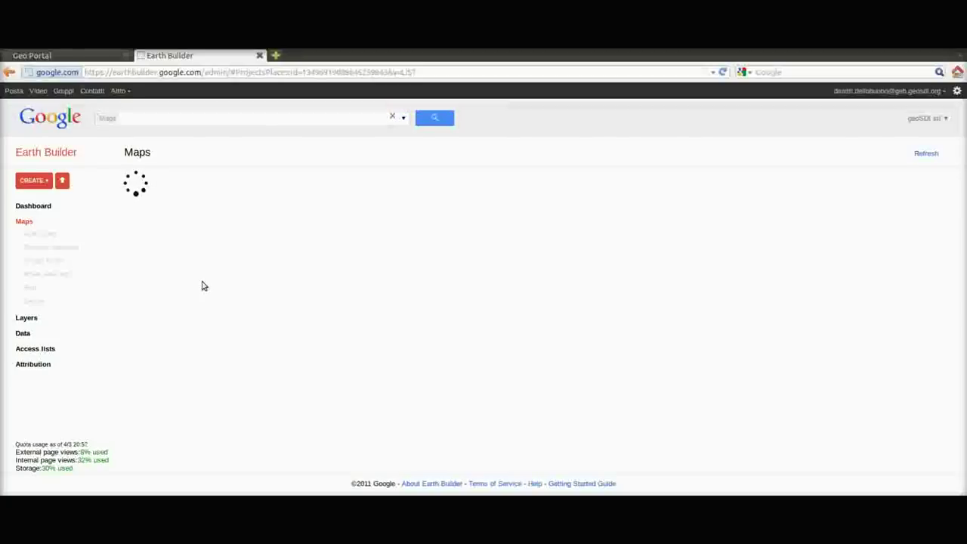
click(162, 346)
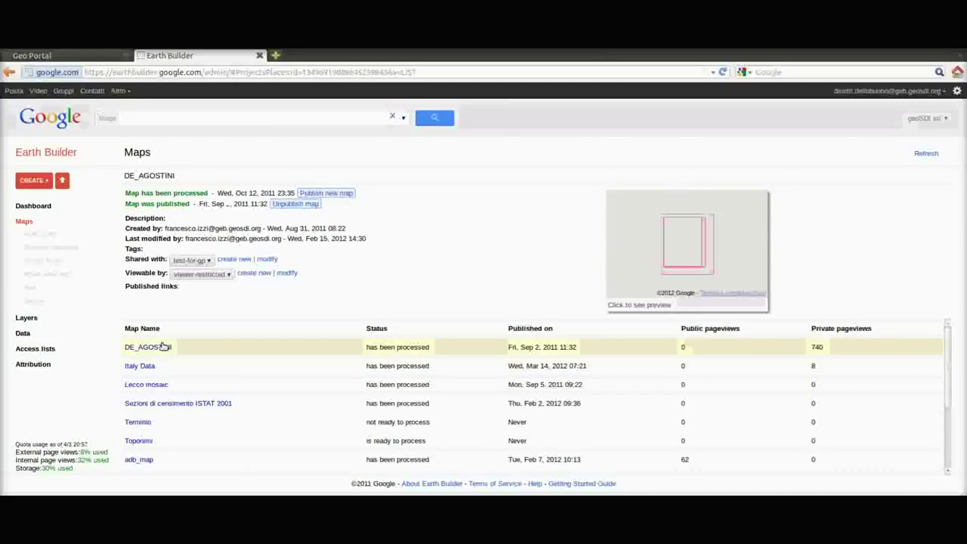
click(163, 346)
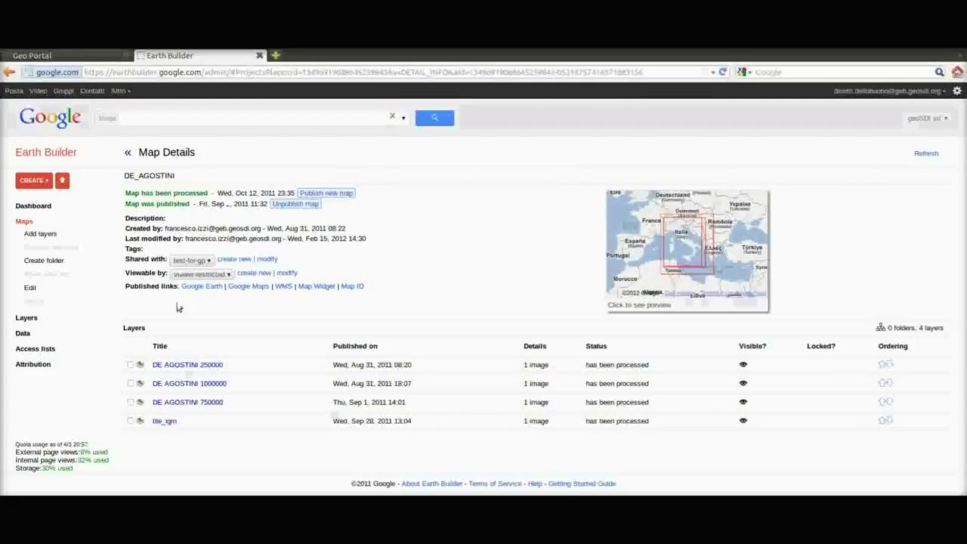
click(95, 56)
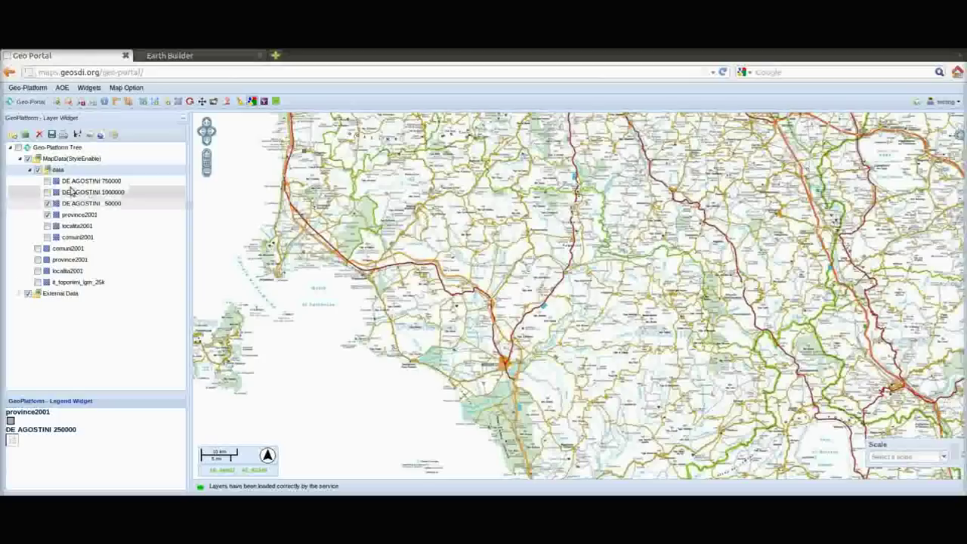
Fade the DE AGOSTINI 250000 layer to about 40% display opacity in its Layer Properties
right_click(79, 209)
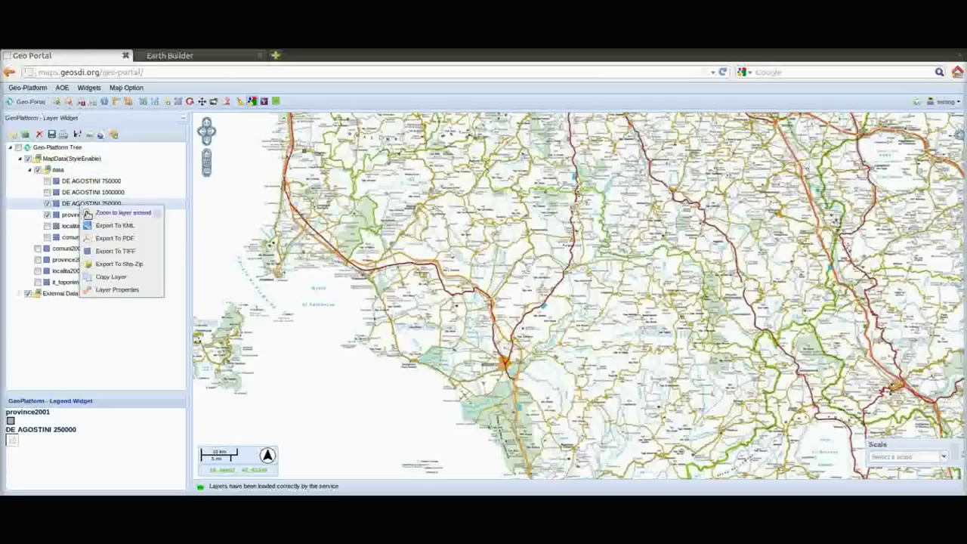
click(134, 291)
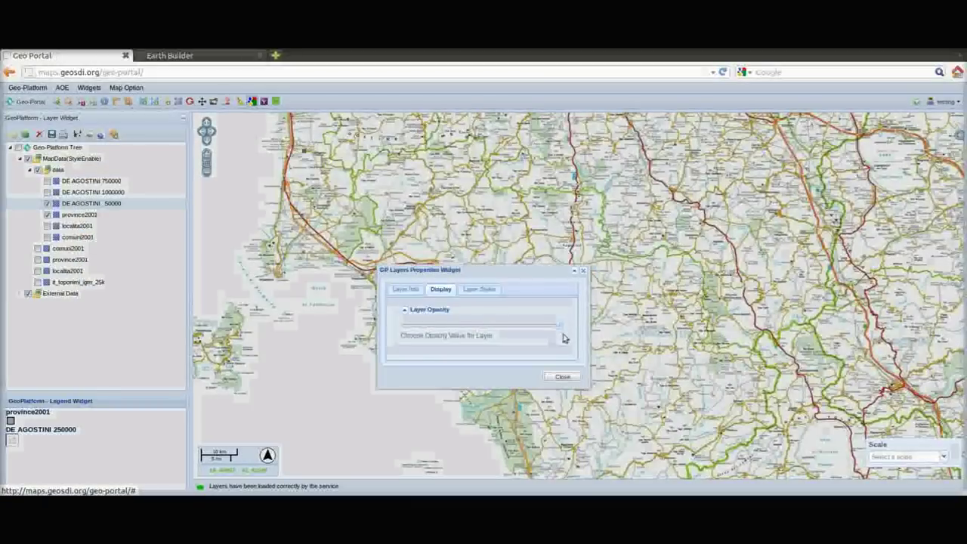
drag(559, 329, 501, 333)
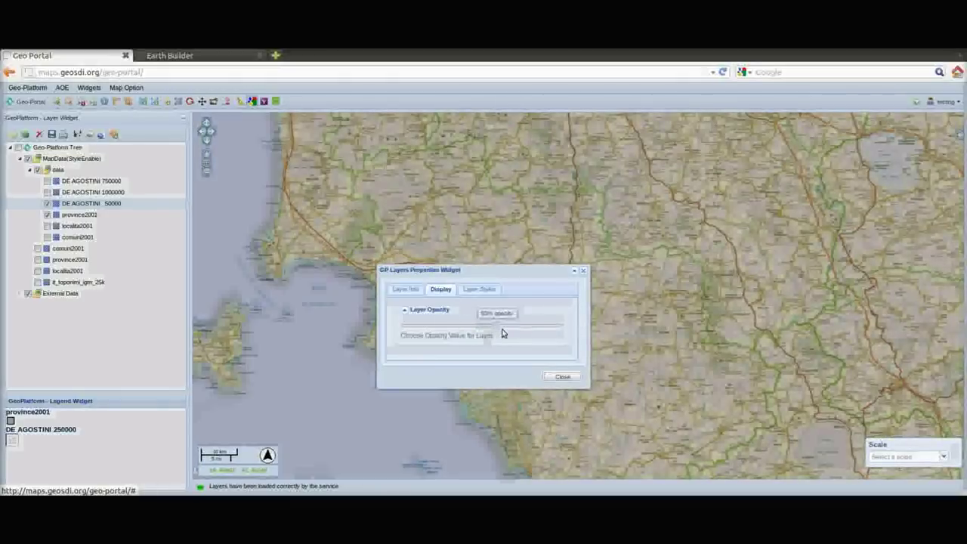
click(559, 377)
drag(613, 297, 612, 252)
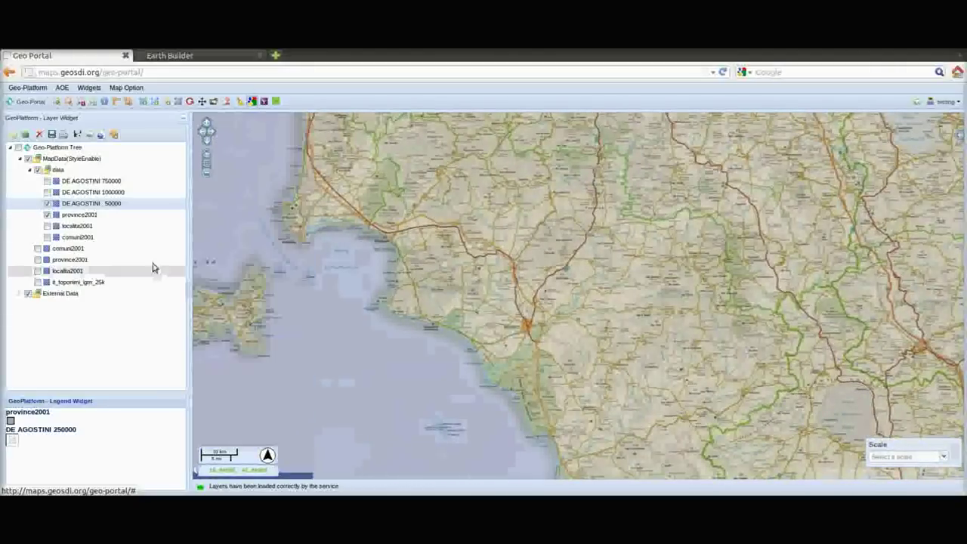
Hide province2001, keep DE AGOSTINI 250000 visible, and recheck the Earth Builder map details
click(48, 215)
click(48, 204)
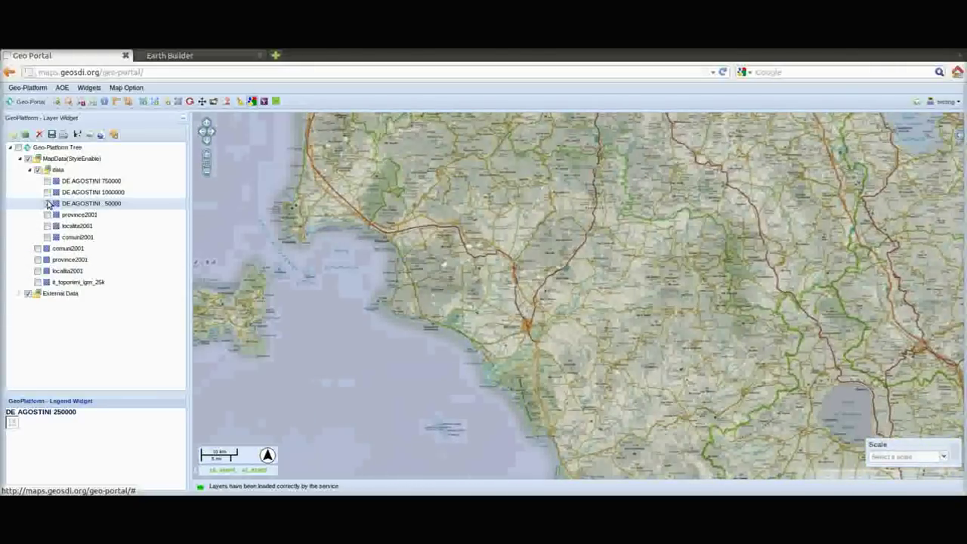
click(48, 204)
click(170, 55)
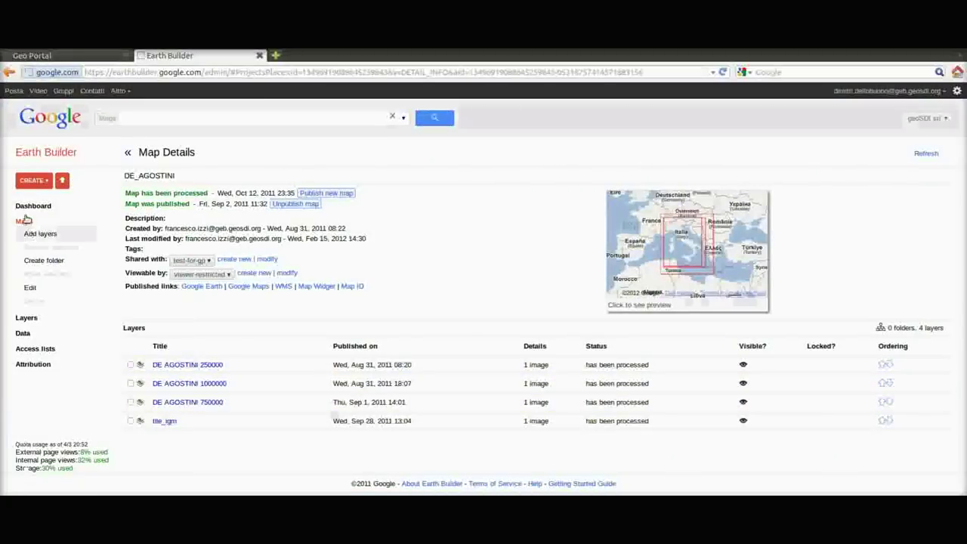
click(107, 56)
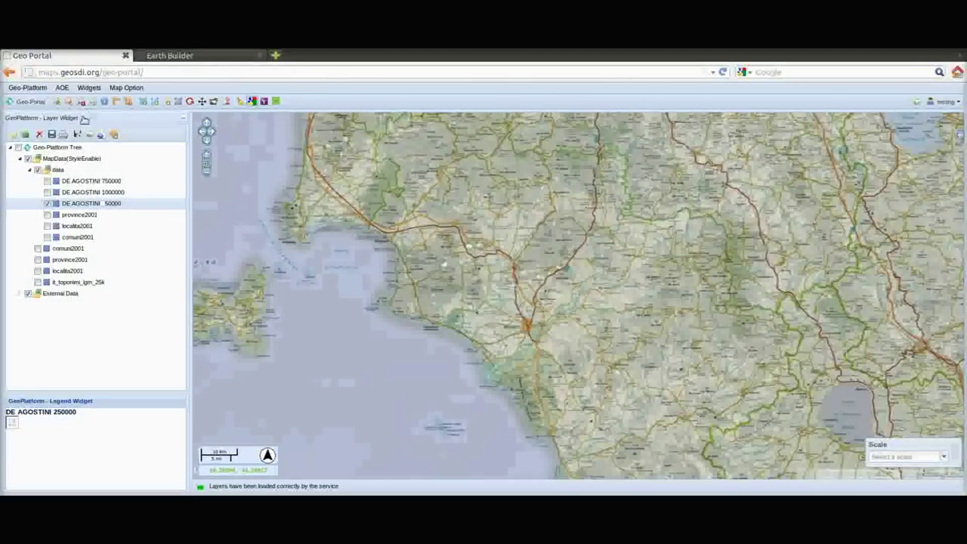
Load the GEB_deagostini WMS layer list and expand the 250000, 1000000 and 750000 layers
click(26, 134)
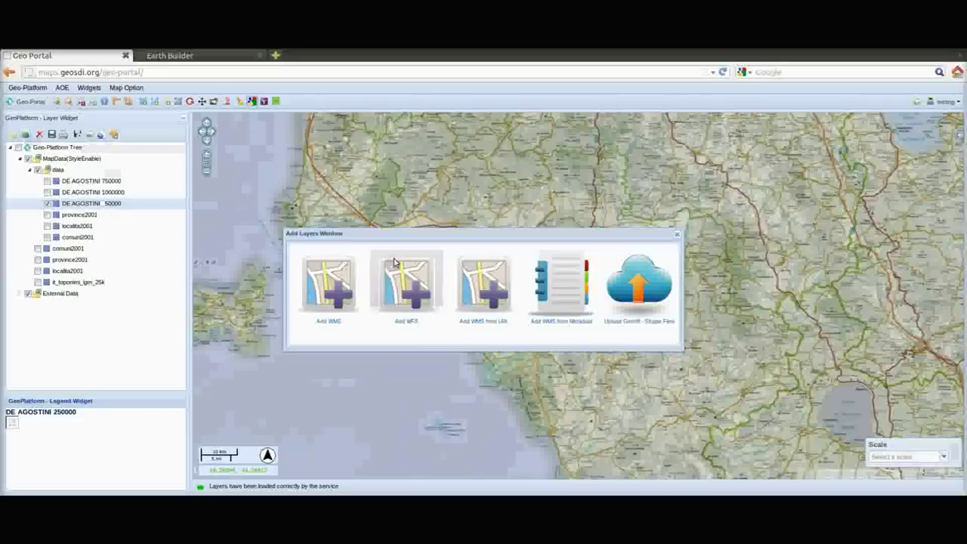
click(332, 287)
click(521, 173)
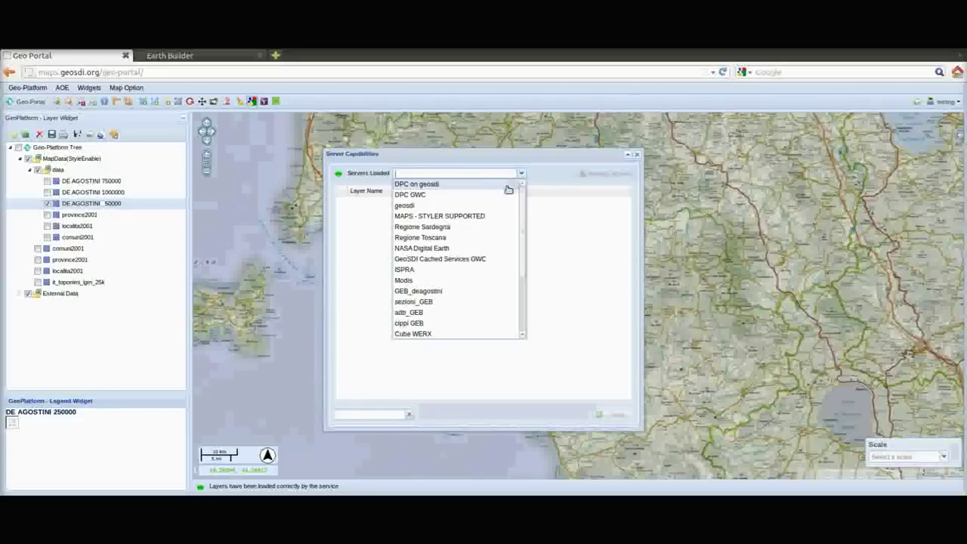
click(443, 292)
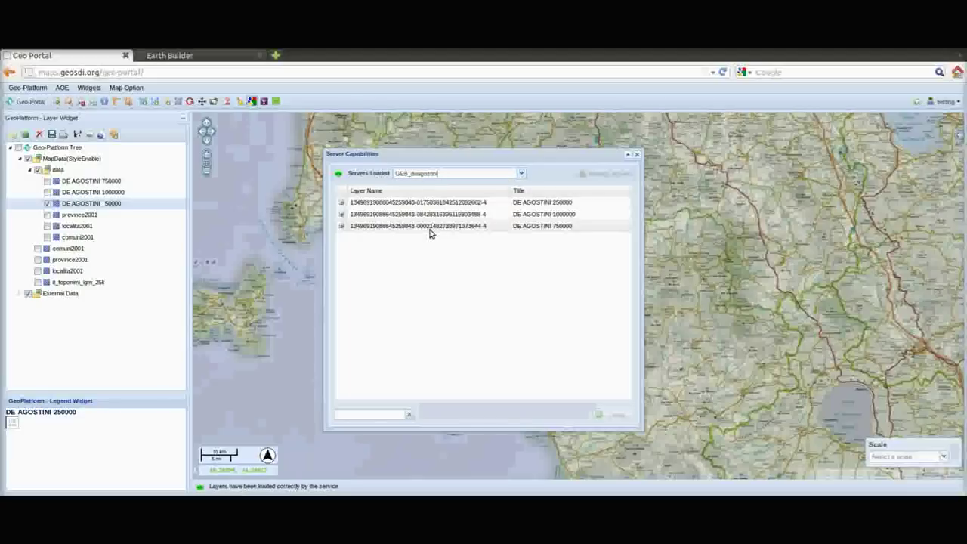
click(343, 203)
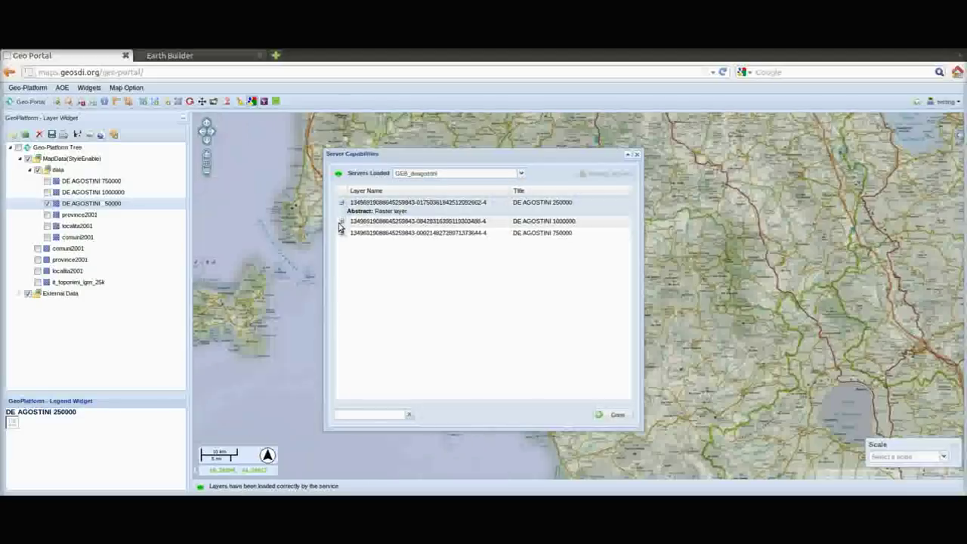
click(341, 221)
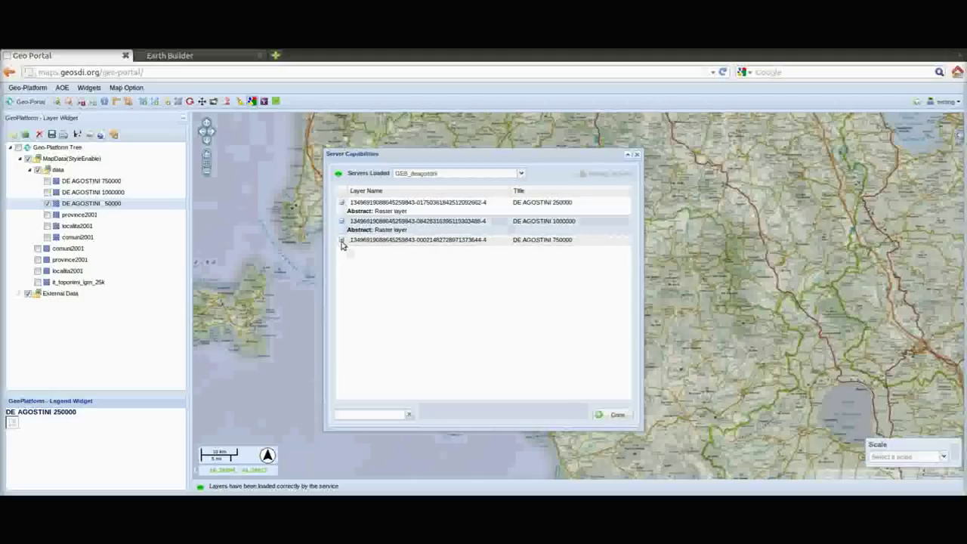
click(342, 240)
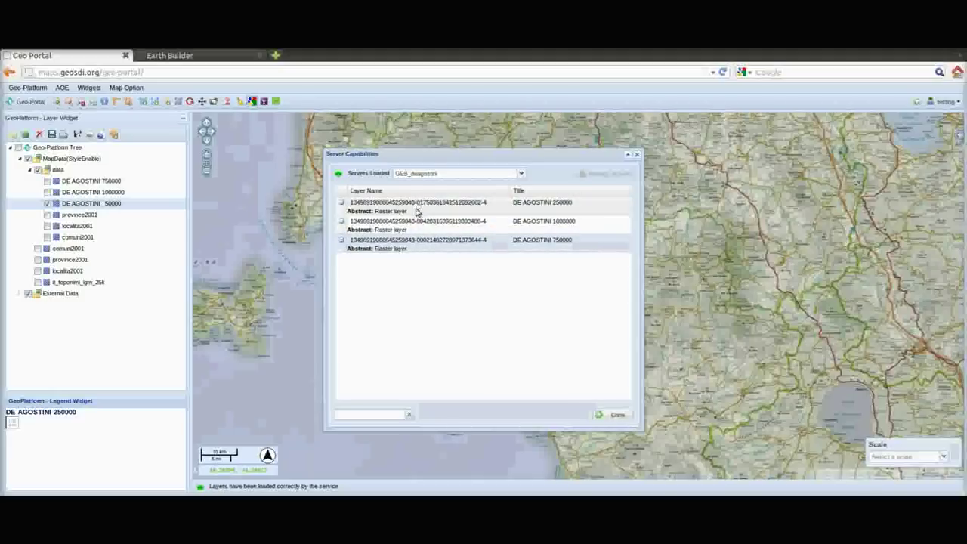
Try adding the De Agostini layers, accept the folders-only warning, and close the capabilities window
click(617, 414)
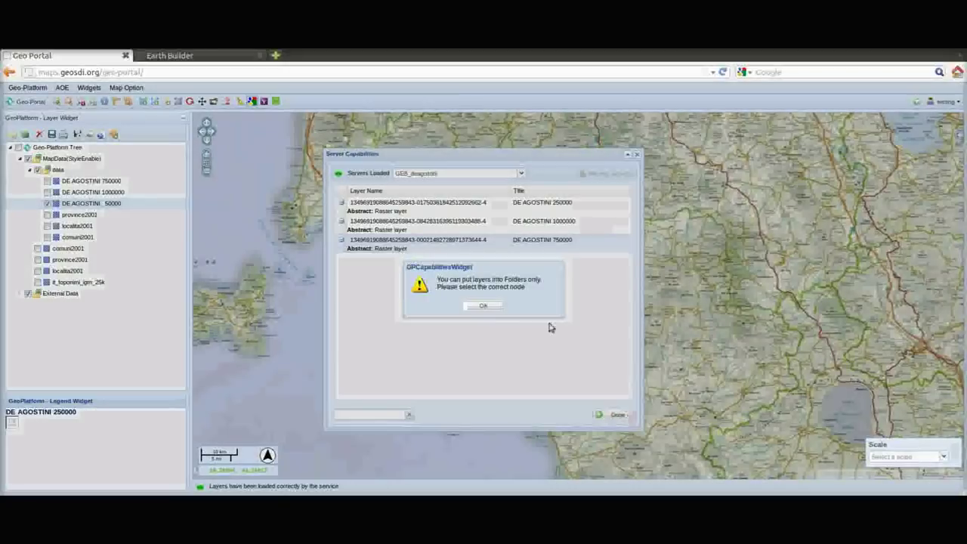
click(485, 306)
click(636, 155)
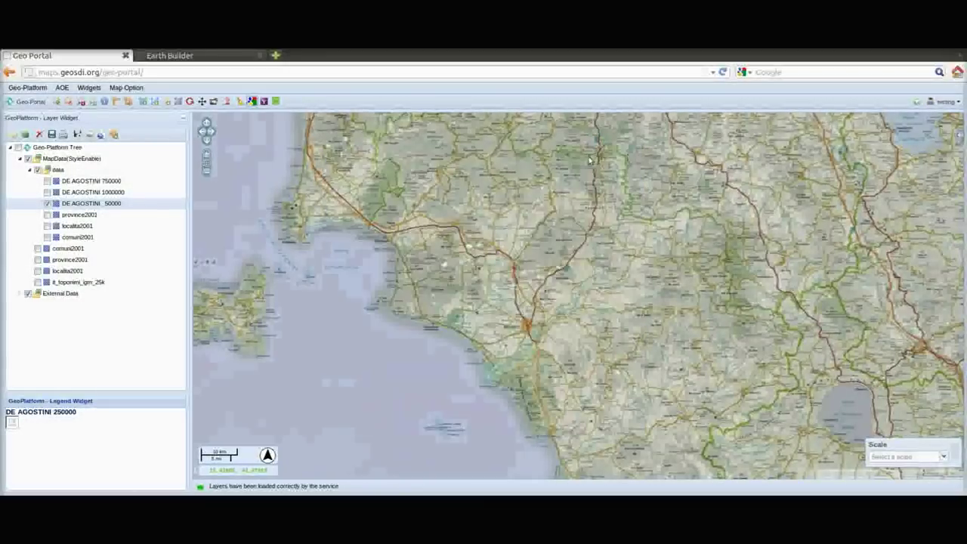